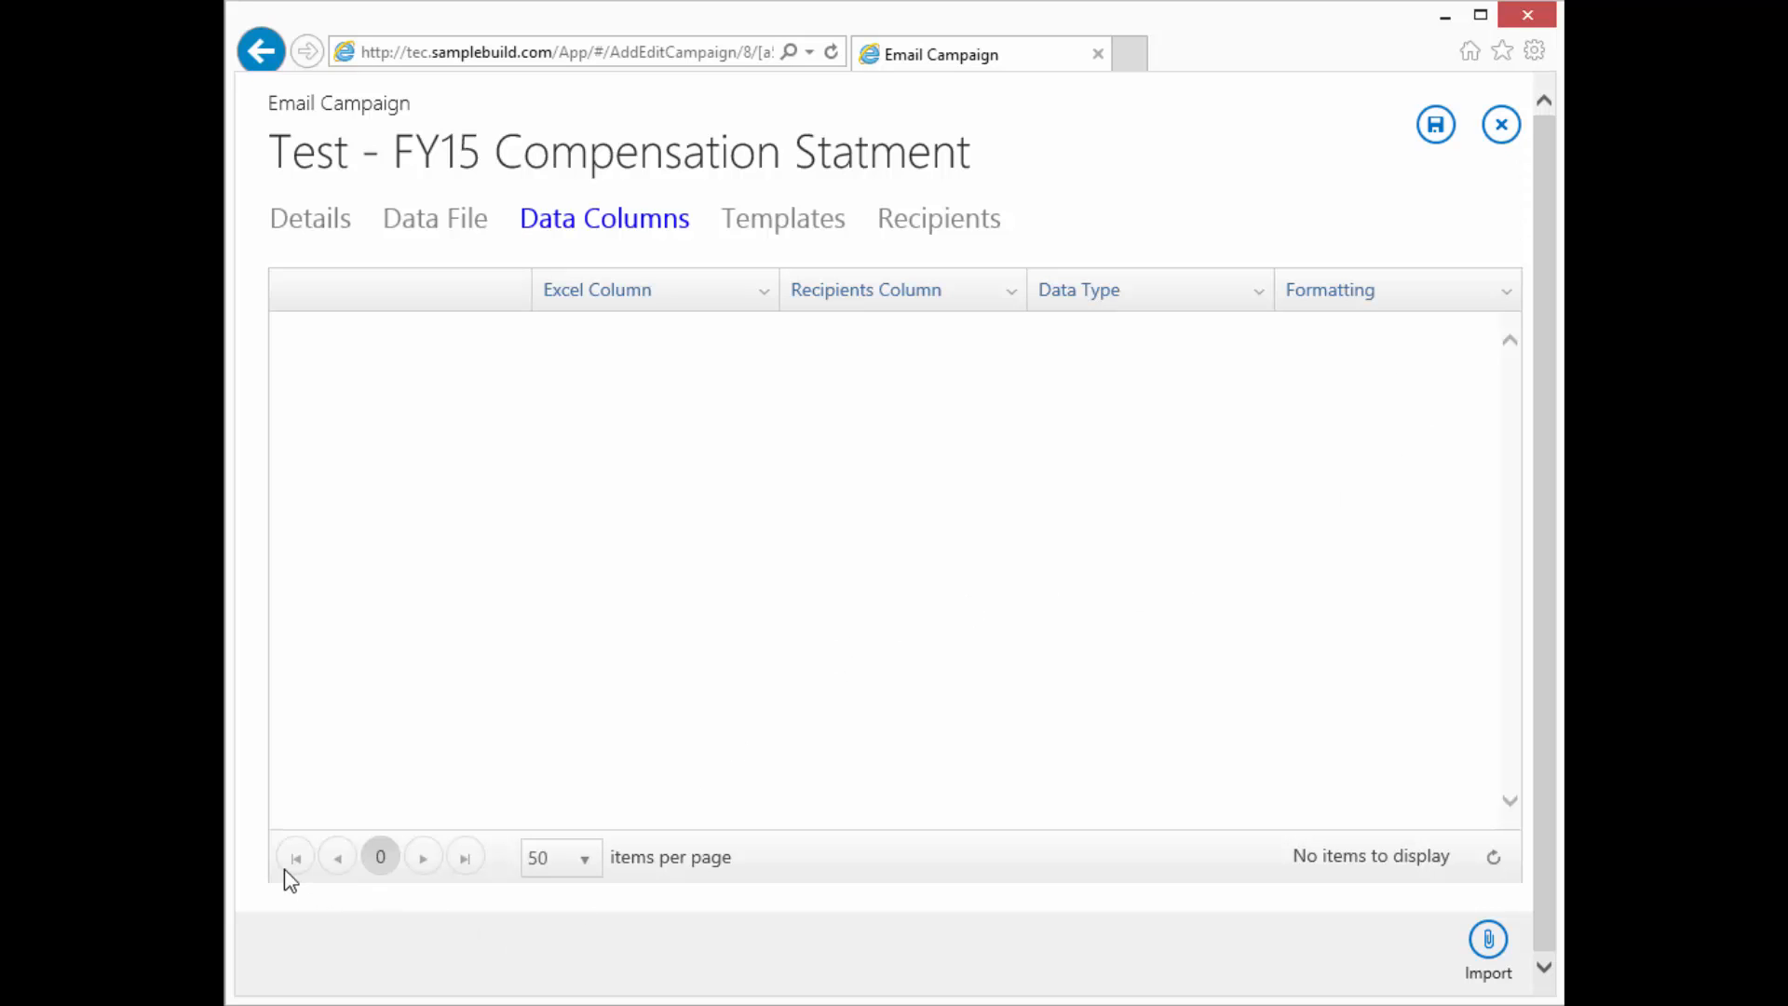
# Refresh the empty data columns grid, and hide and restore its Formatting and Data Type columns
pyautogui.click(1495, 859)
pyautogui.click(1495, 859)
pyautogui.click(766, 293)
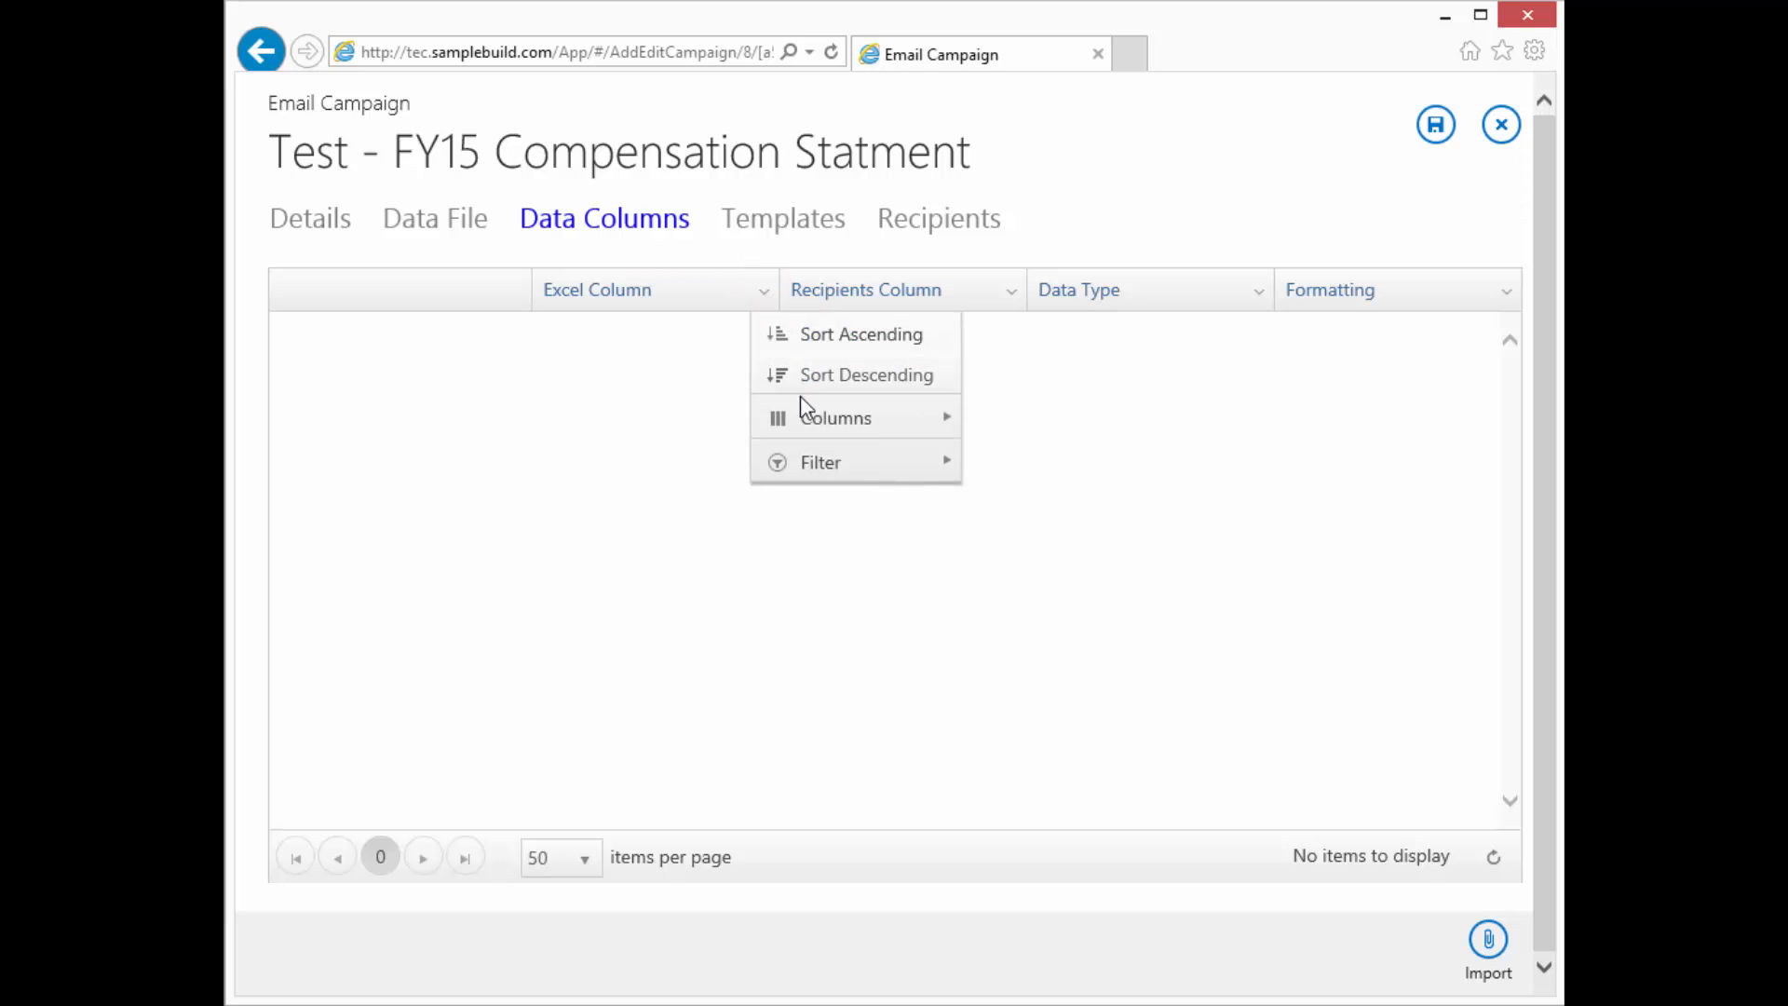
pyautogui.moveTo(807, 427)
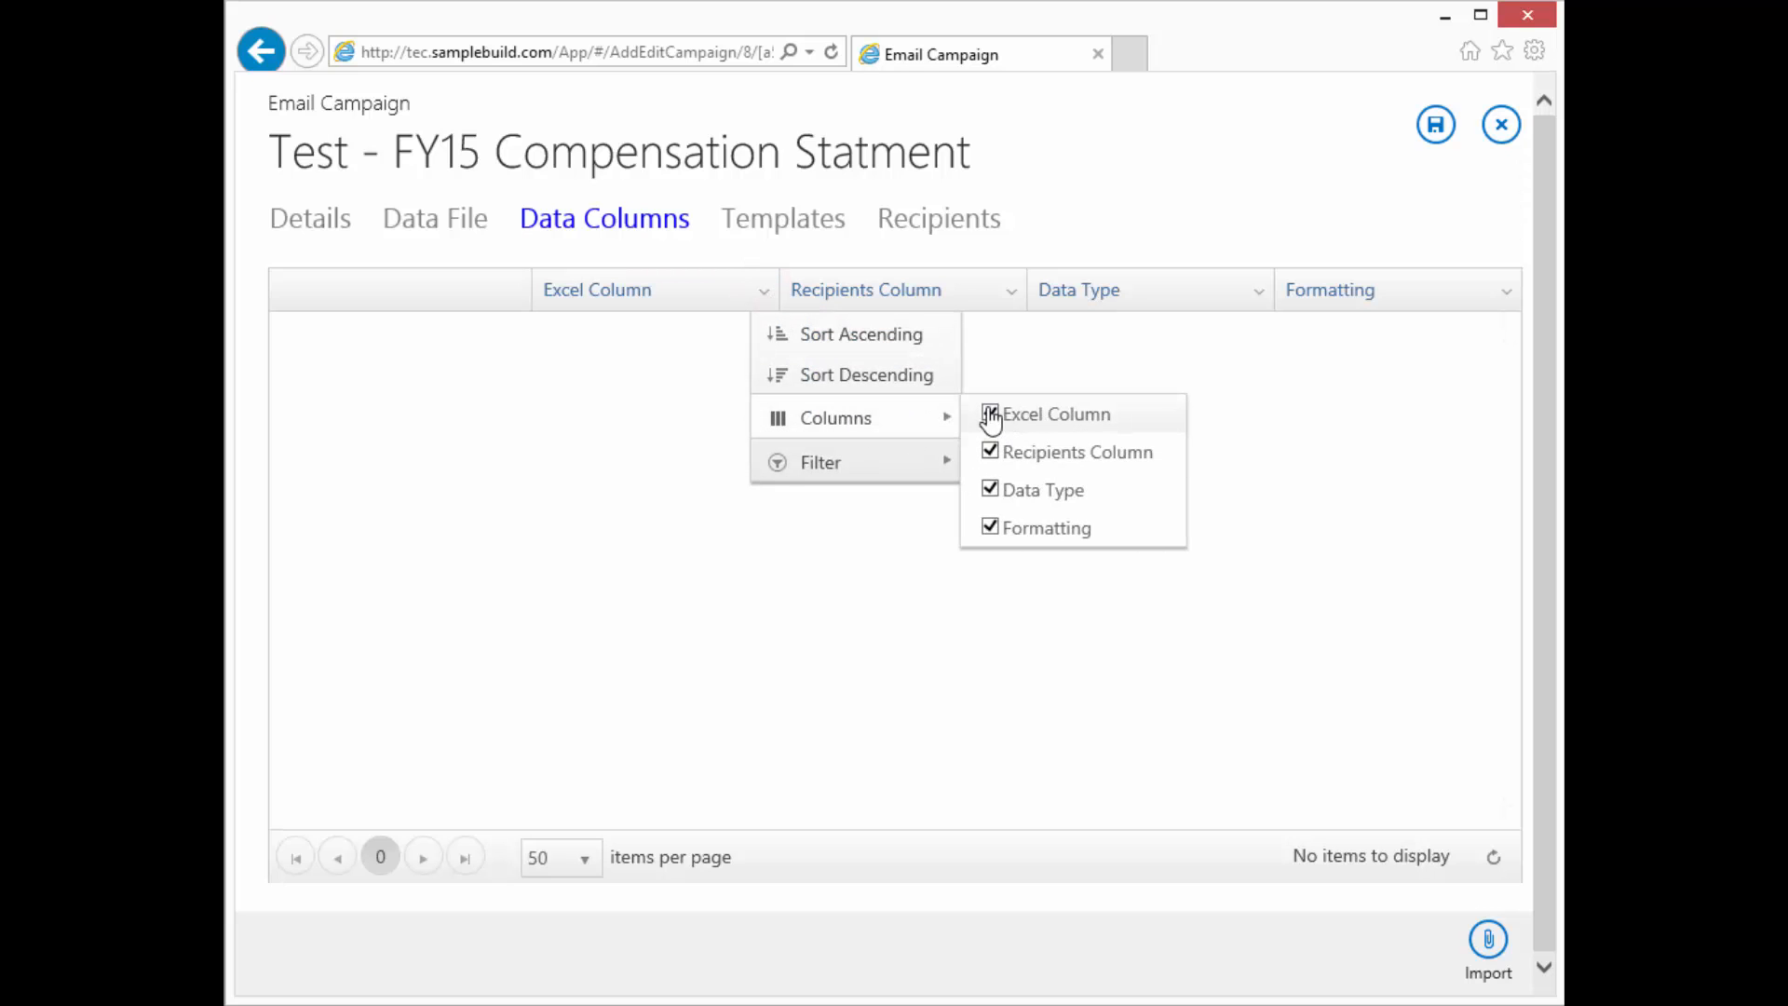
pyautogui.click(990, 529)
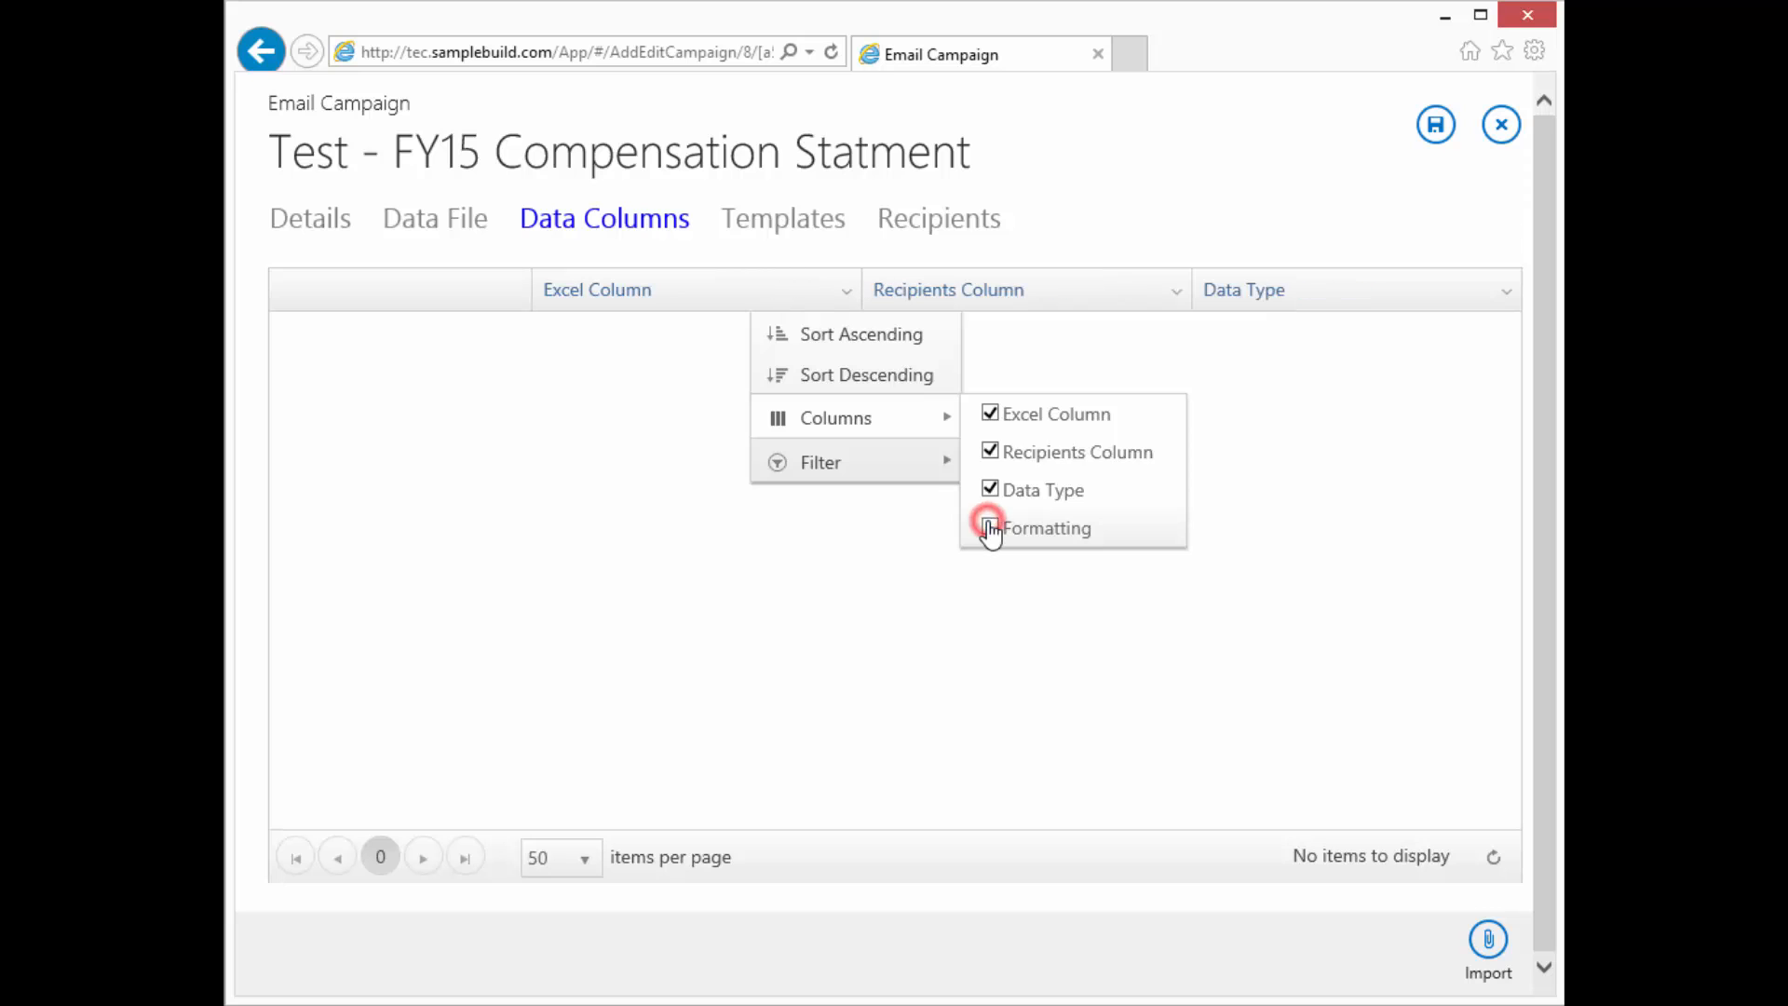
pyautogui.click(990, 530)
pyautogui.click(990, 490)
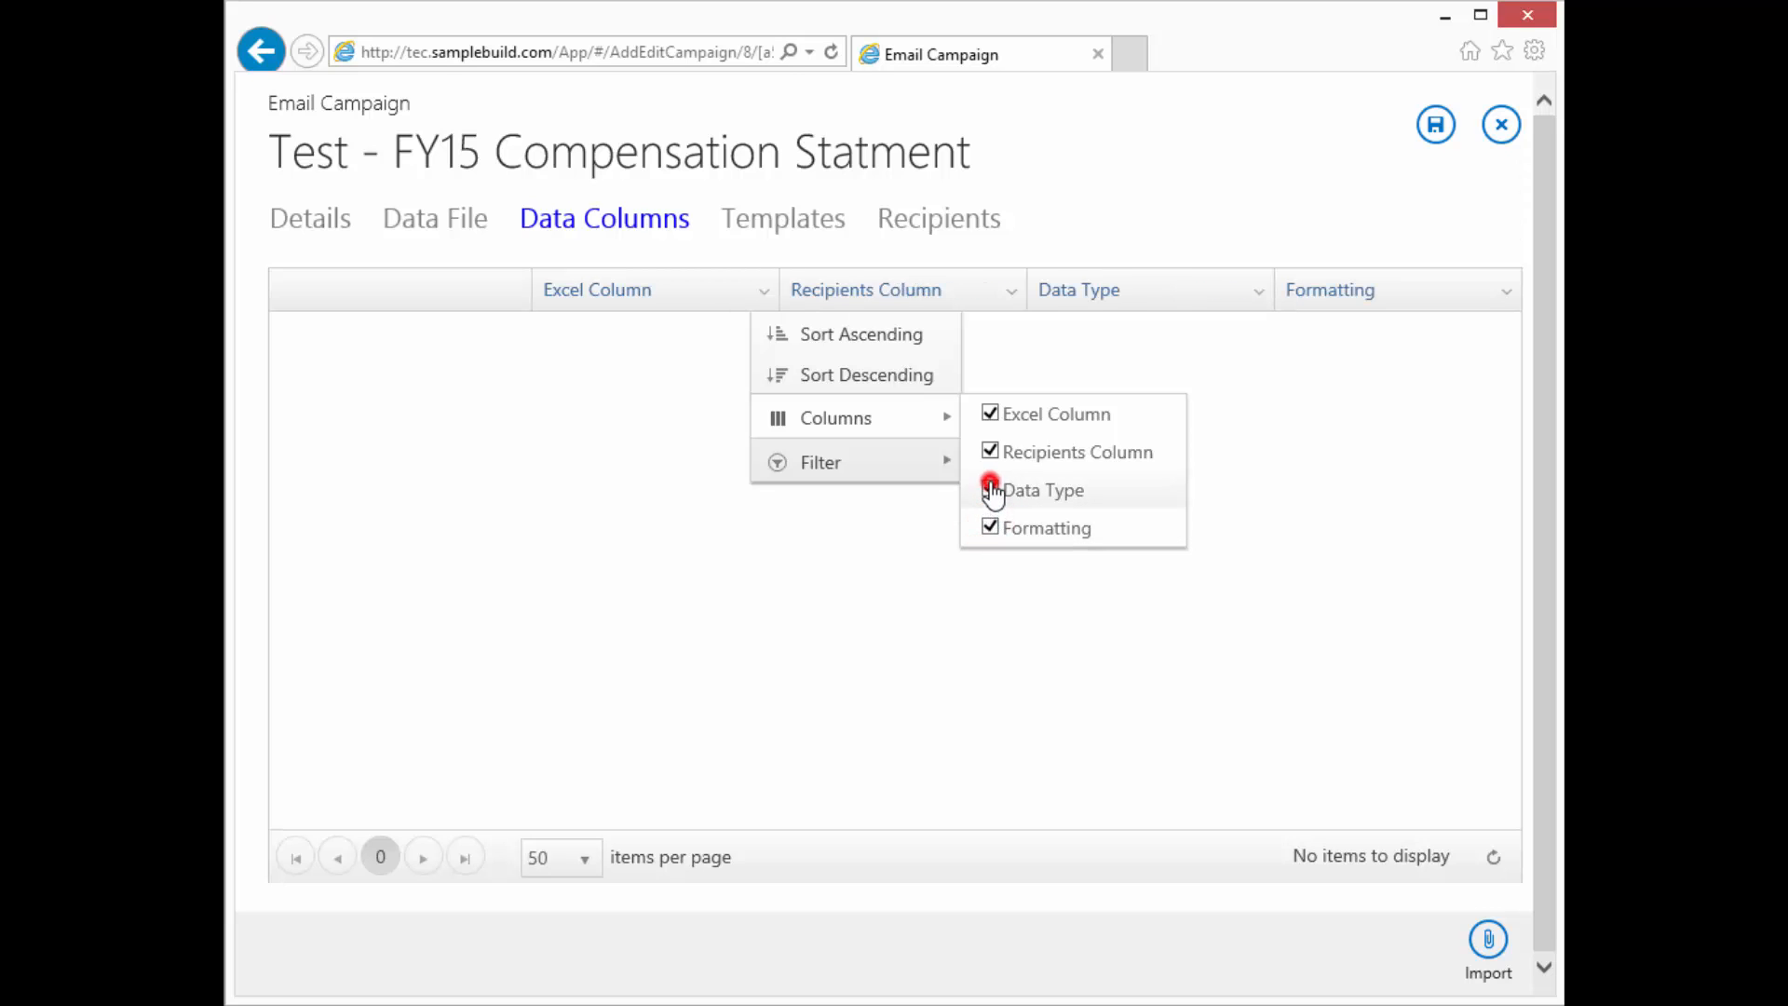
pyautogui.click(990, 490)
pyautogui.click(990, 527)
pyautogui.click(990, 527)
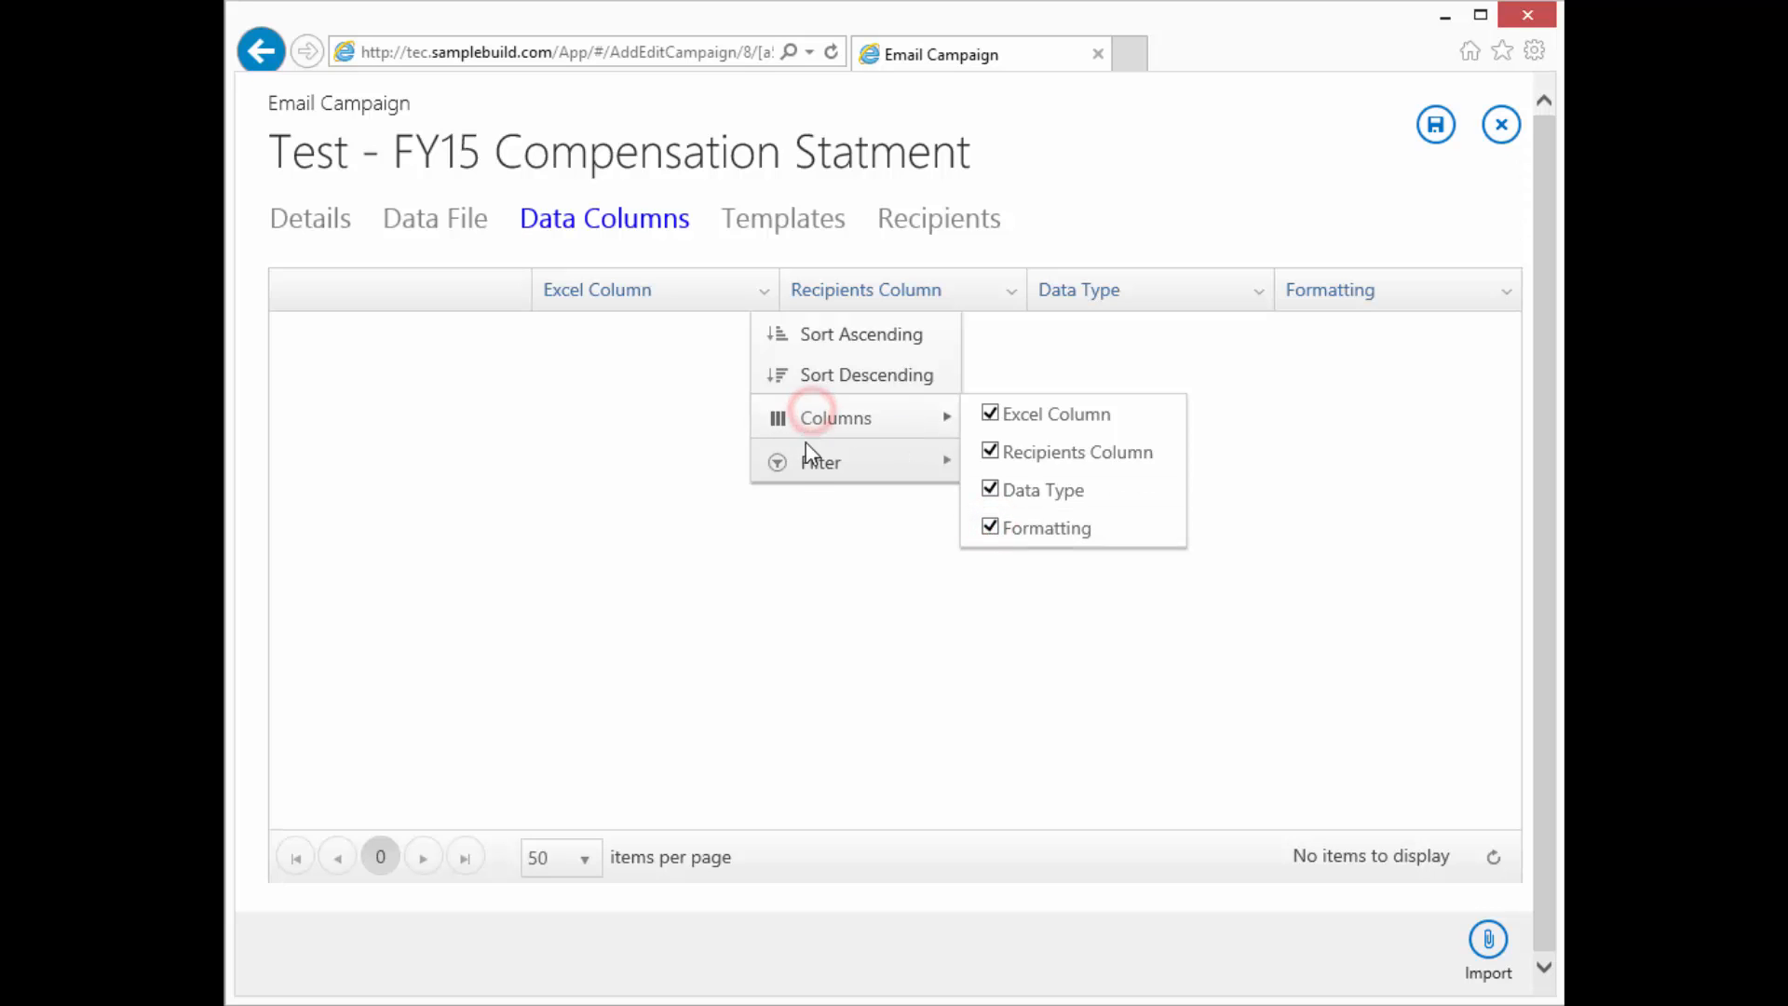
pyautogui.moveTo(827, 470)
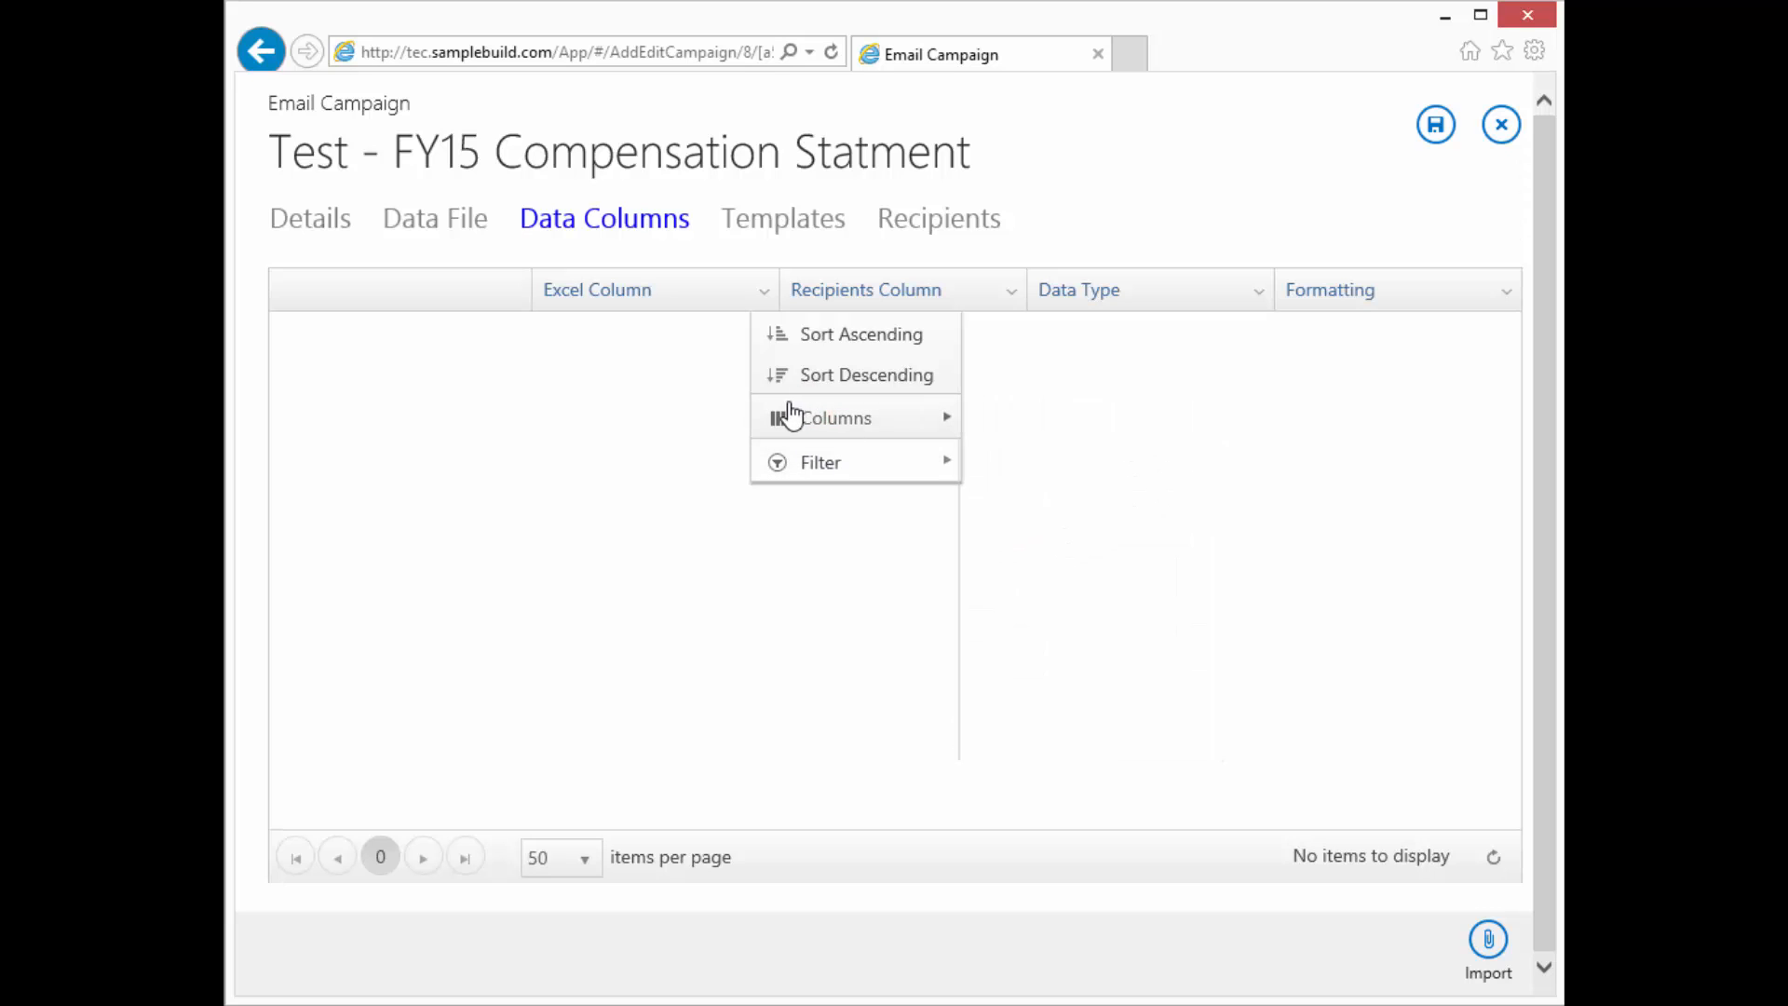
pyautogui.click(613, 448)
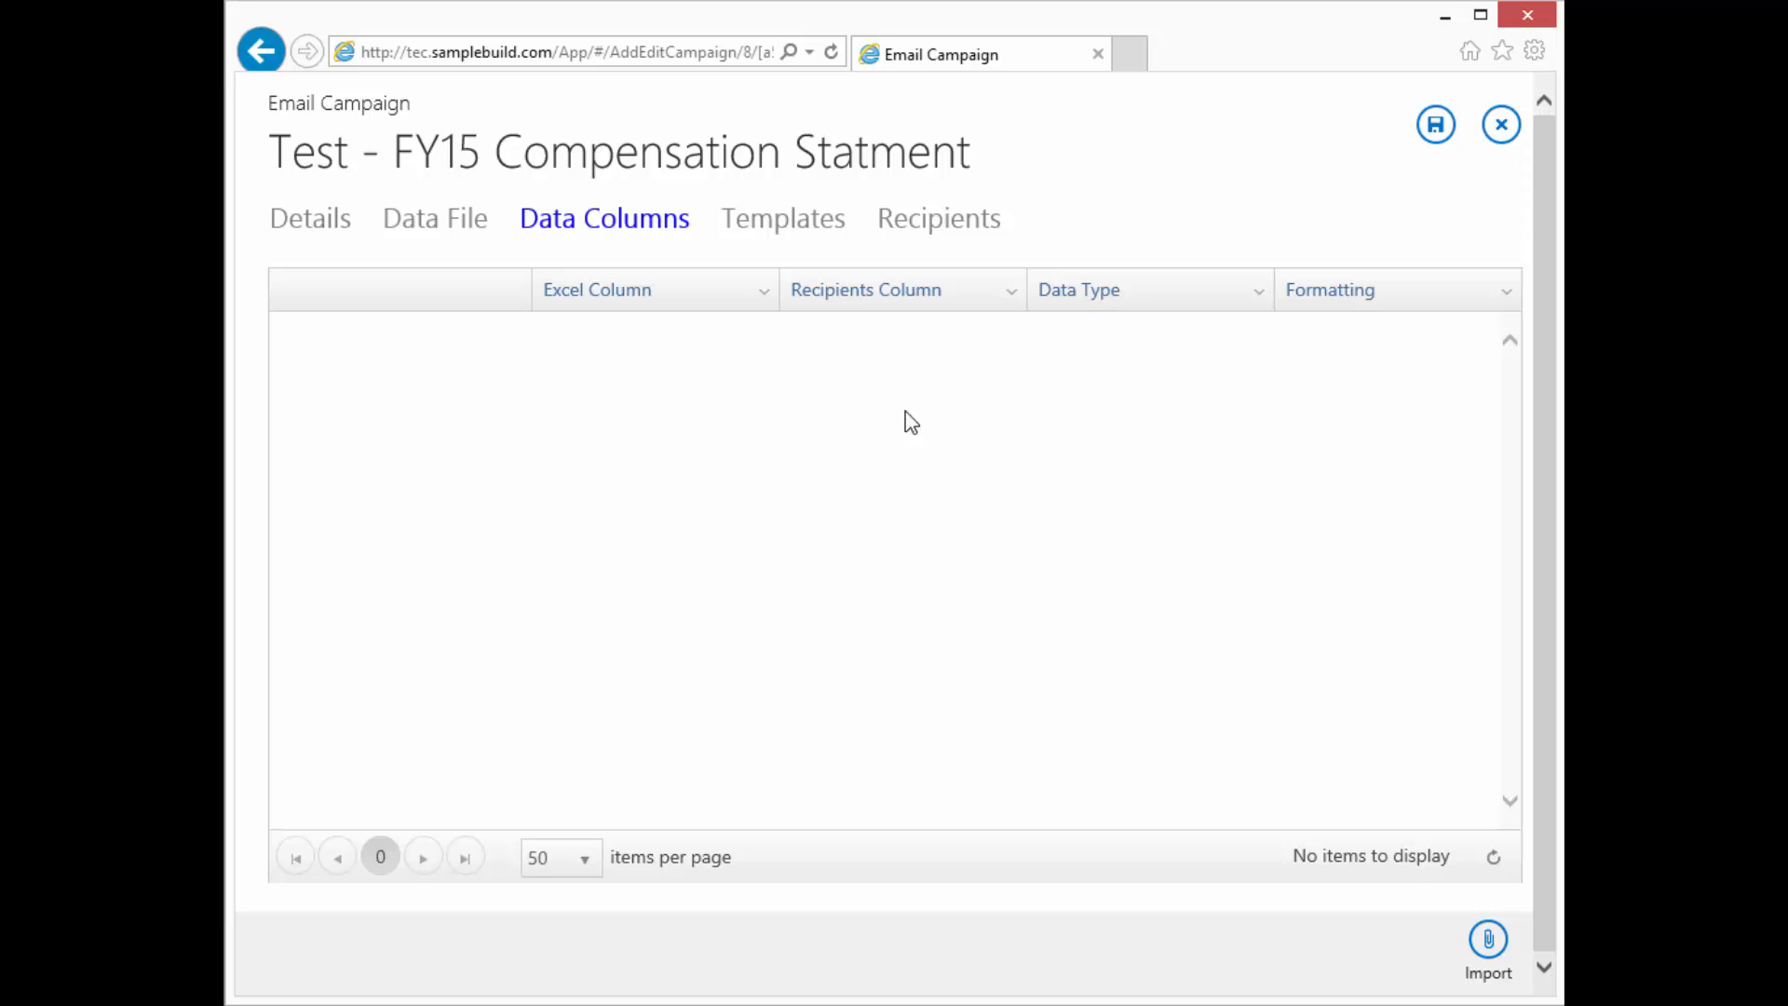
# Check which data file is active and import its columns, accepting the reset of existing column mappings and the recipients grid
pyautogui.click(416, 218)
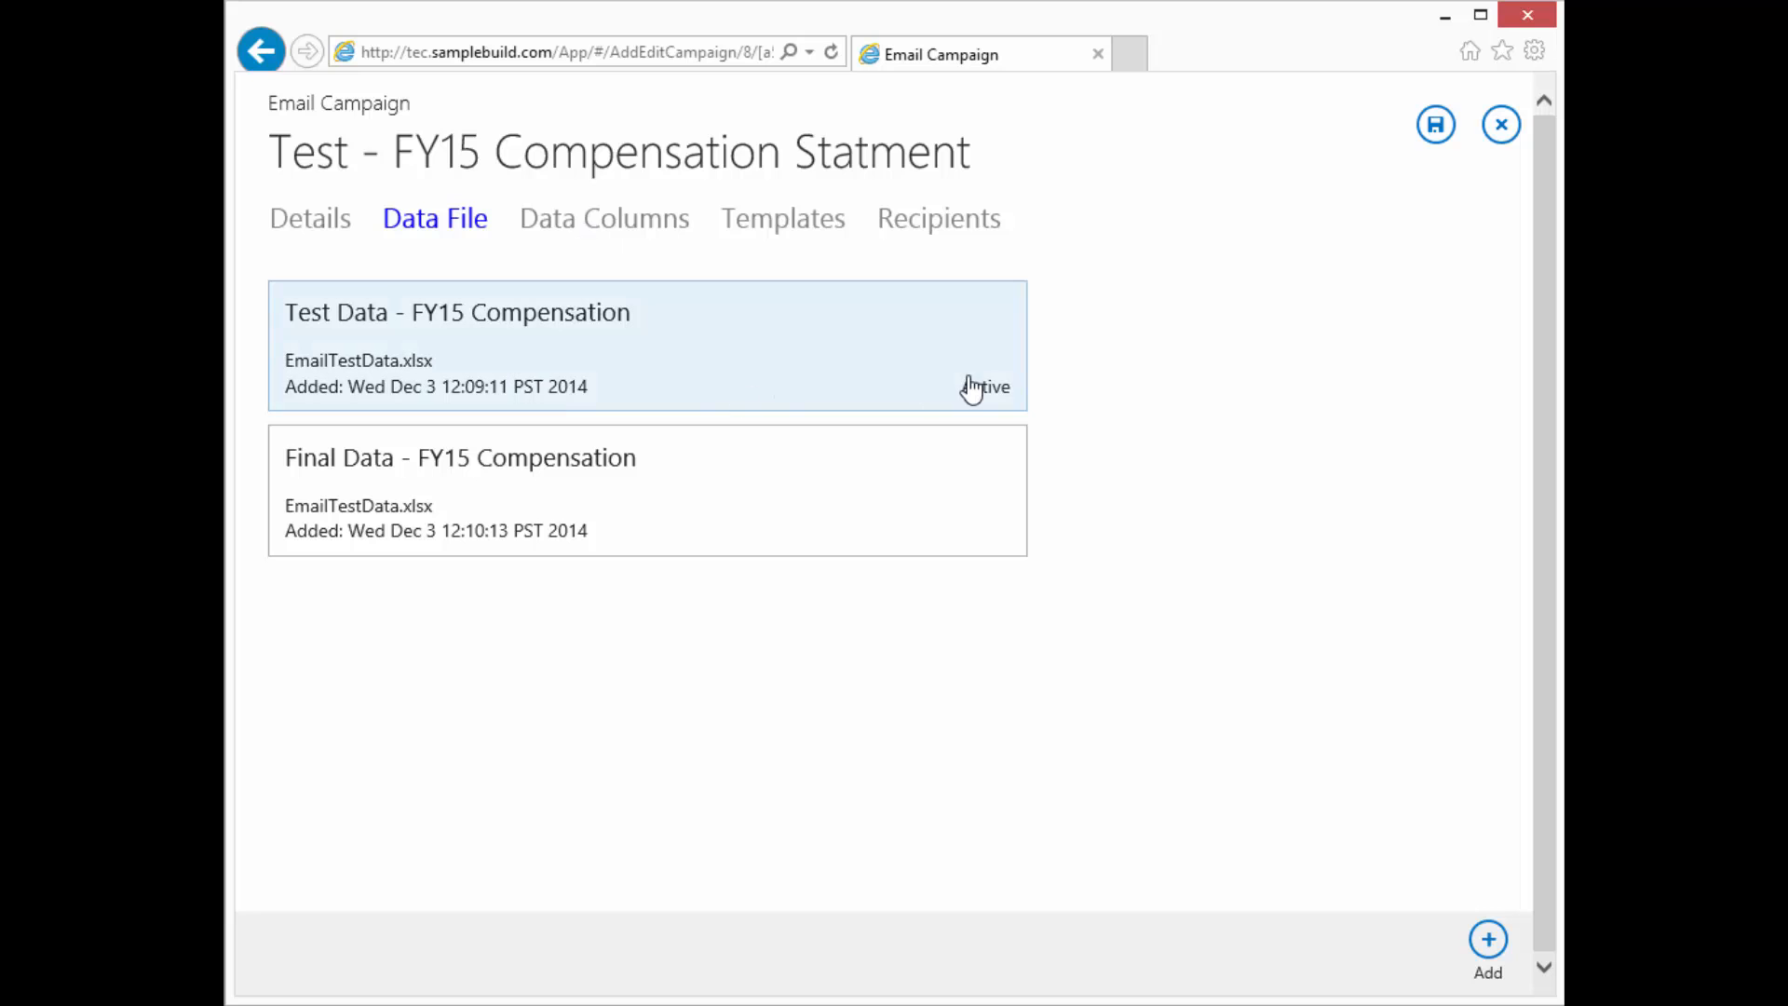
pyautogui.click(672, 221)
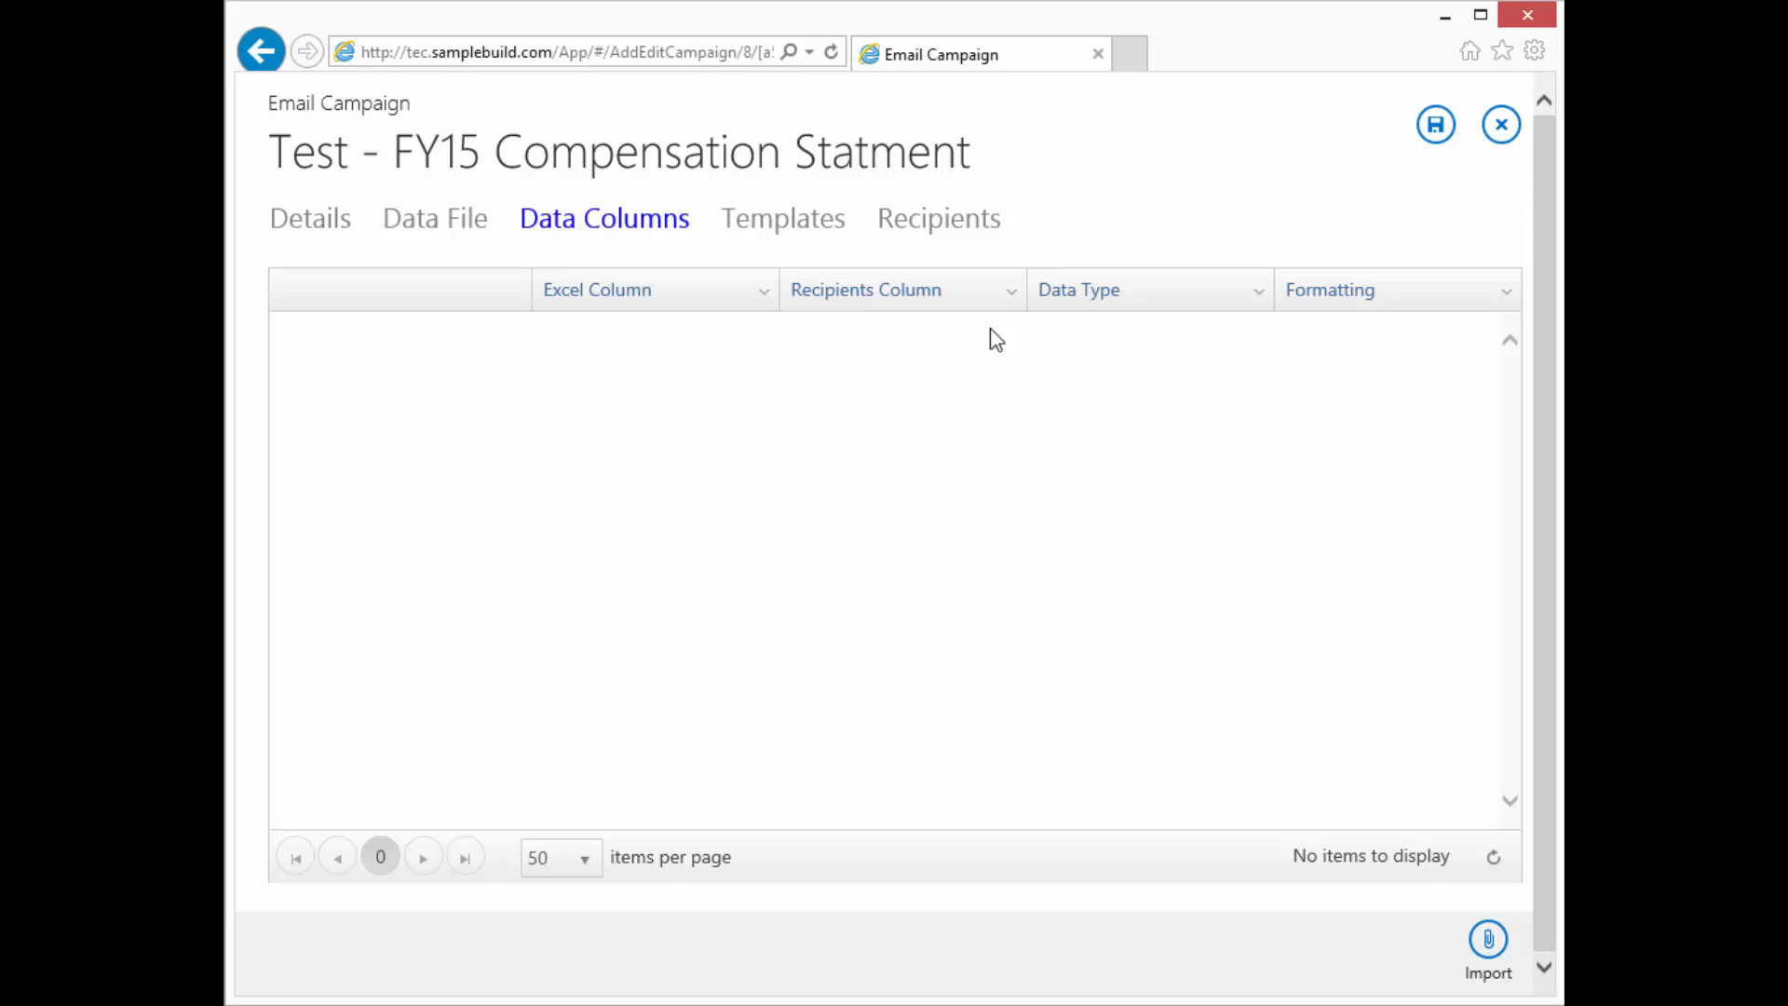
pyautogui.click(1488, 941)
pyautogui.click(1485, 978)
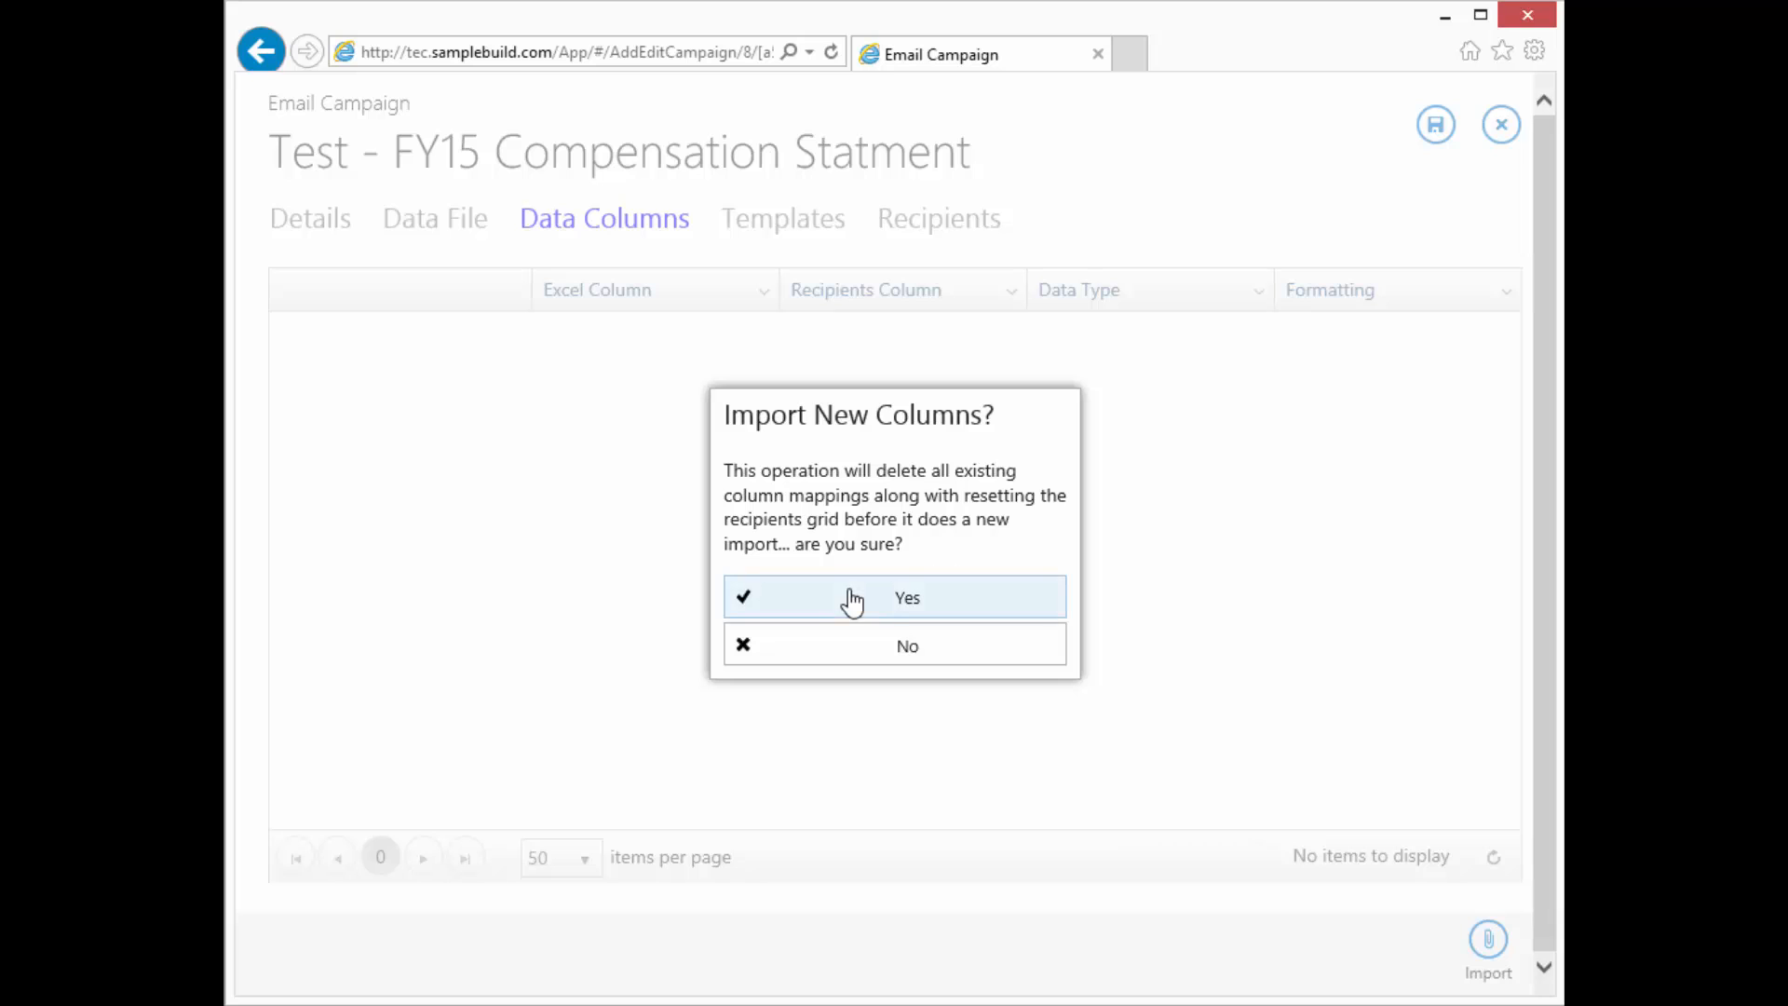
pyautogui.click(937, 599)
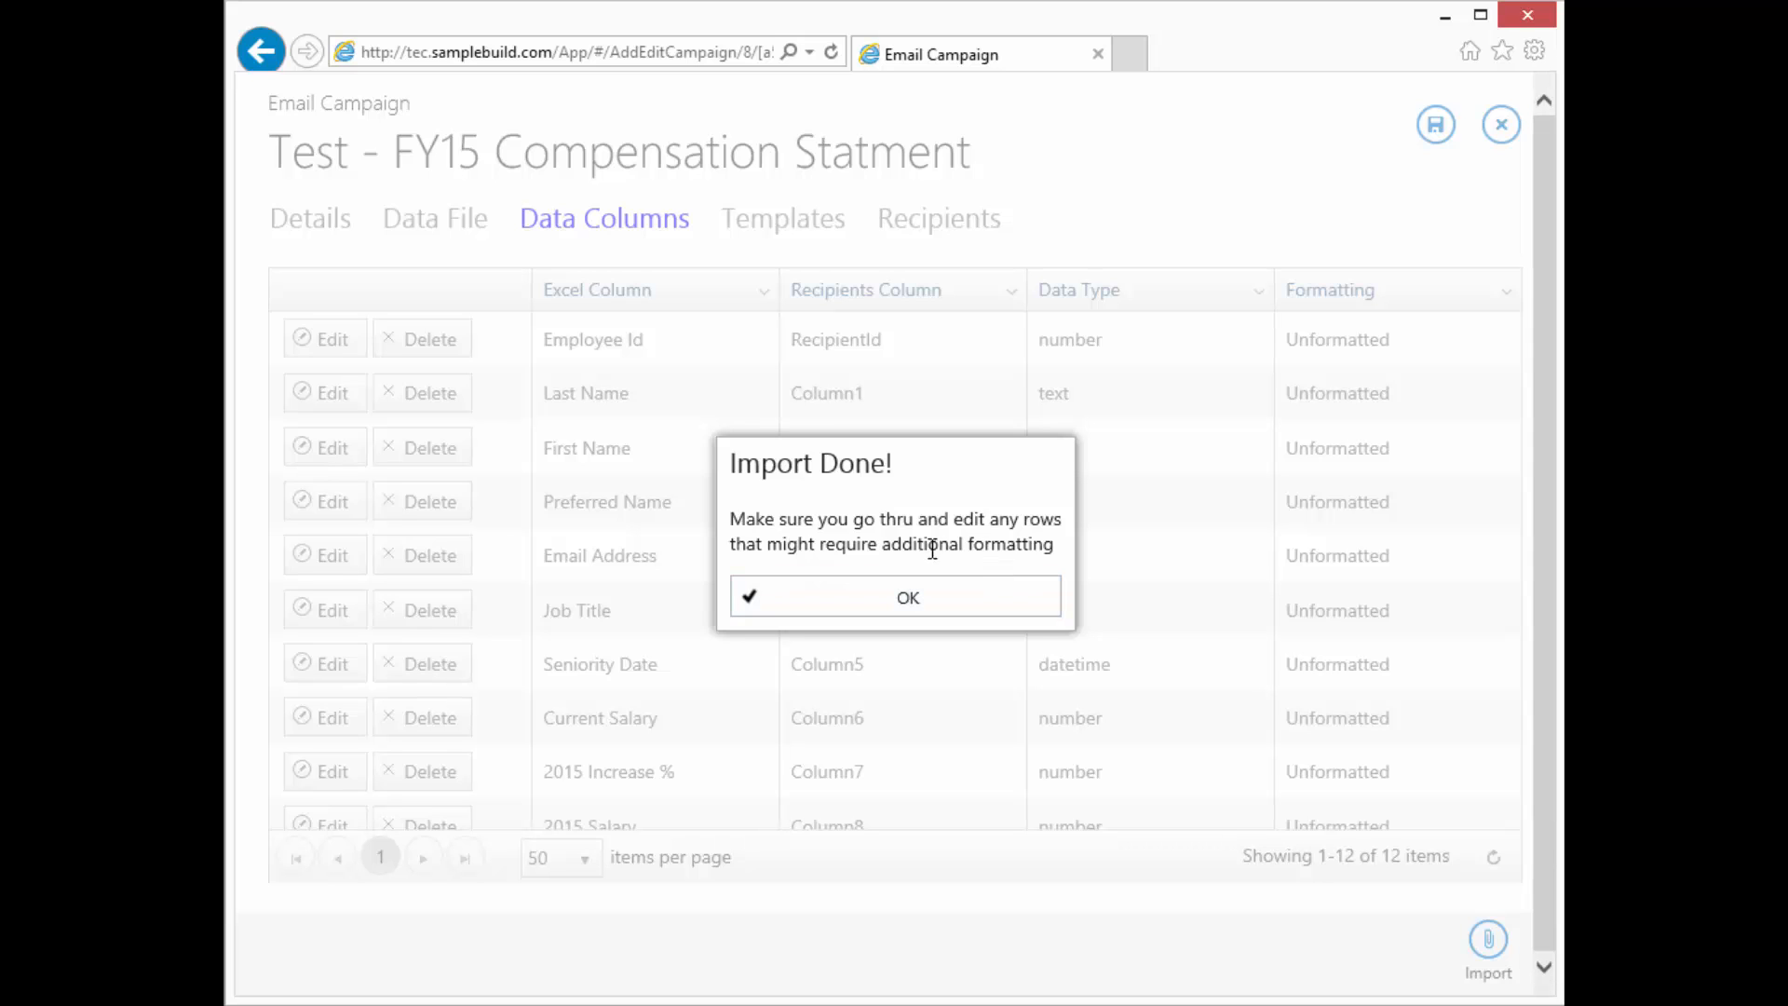
pyautogui.click(908, 601)
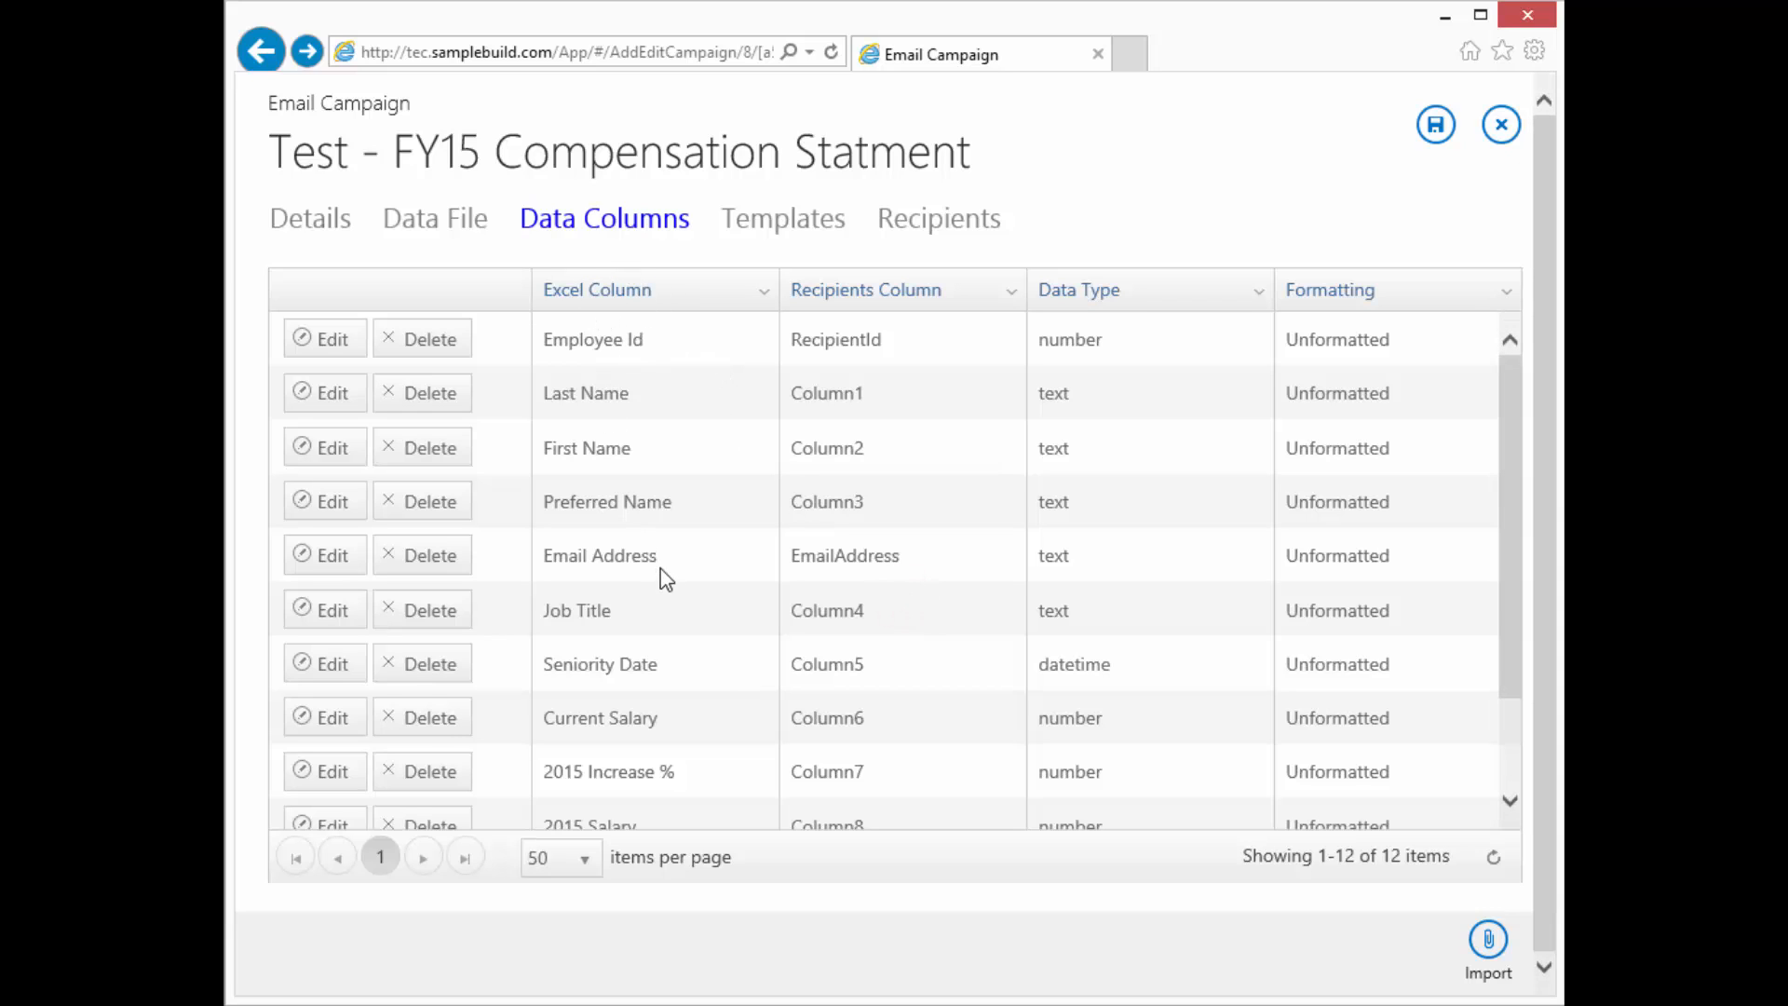
# Review all imported Excel columns together with their mapped recipients columns and data types
pyautogui.scroll(-3, 658, 577)
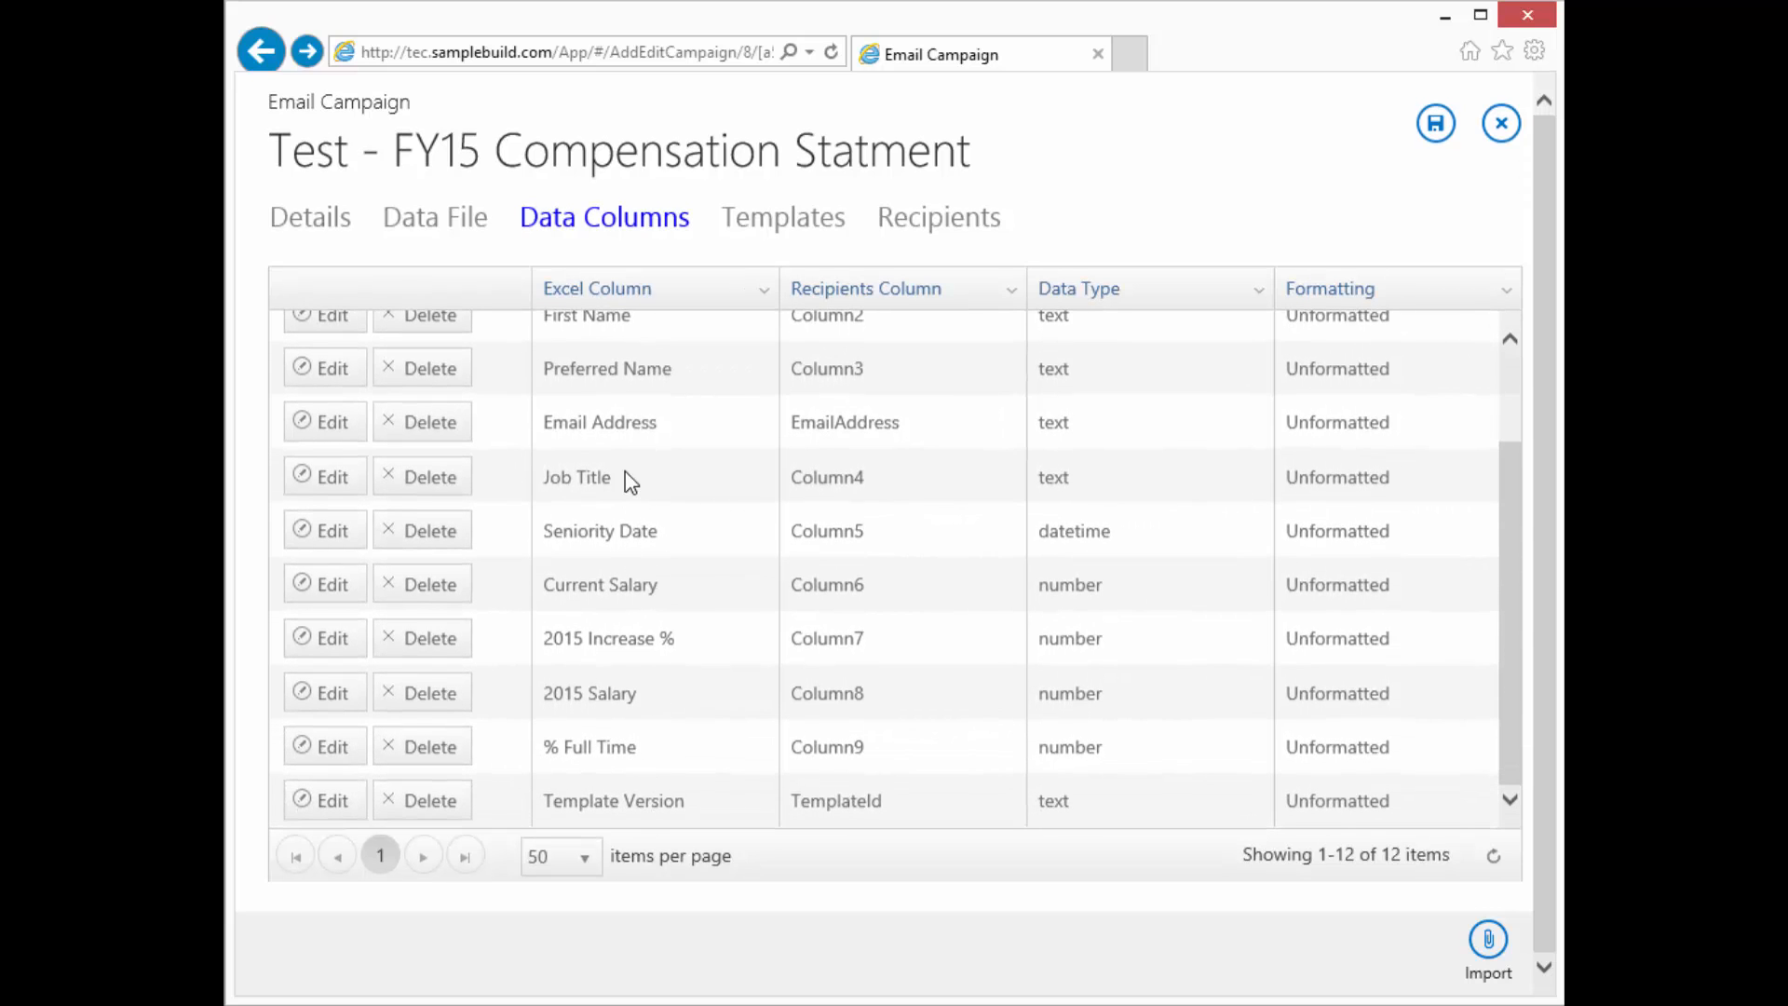
pyautogui.scroll(3, 625, 471)
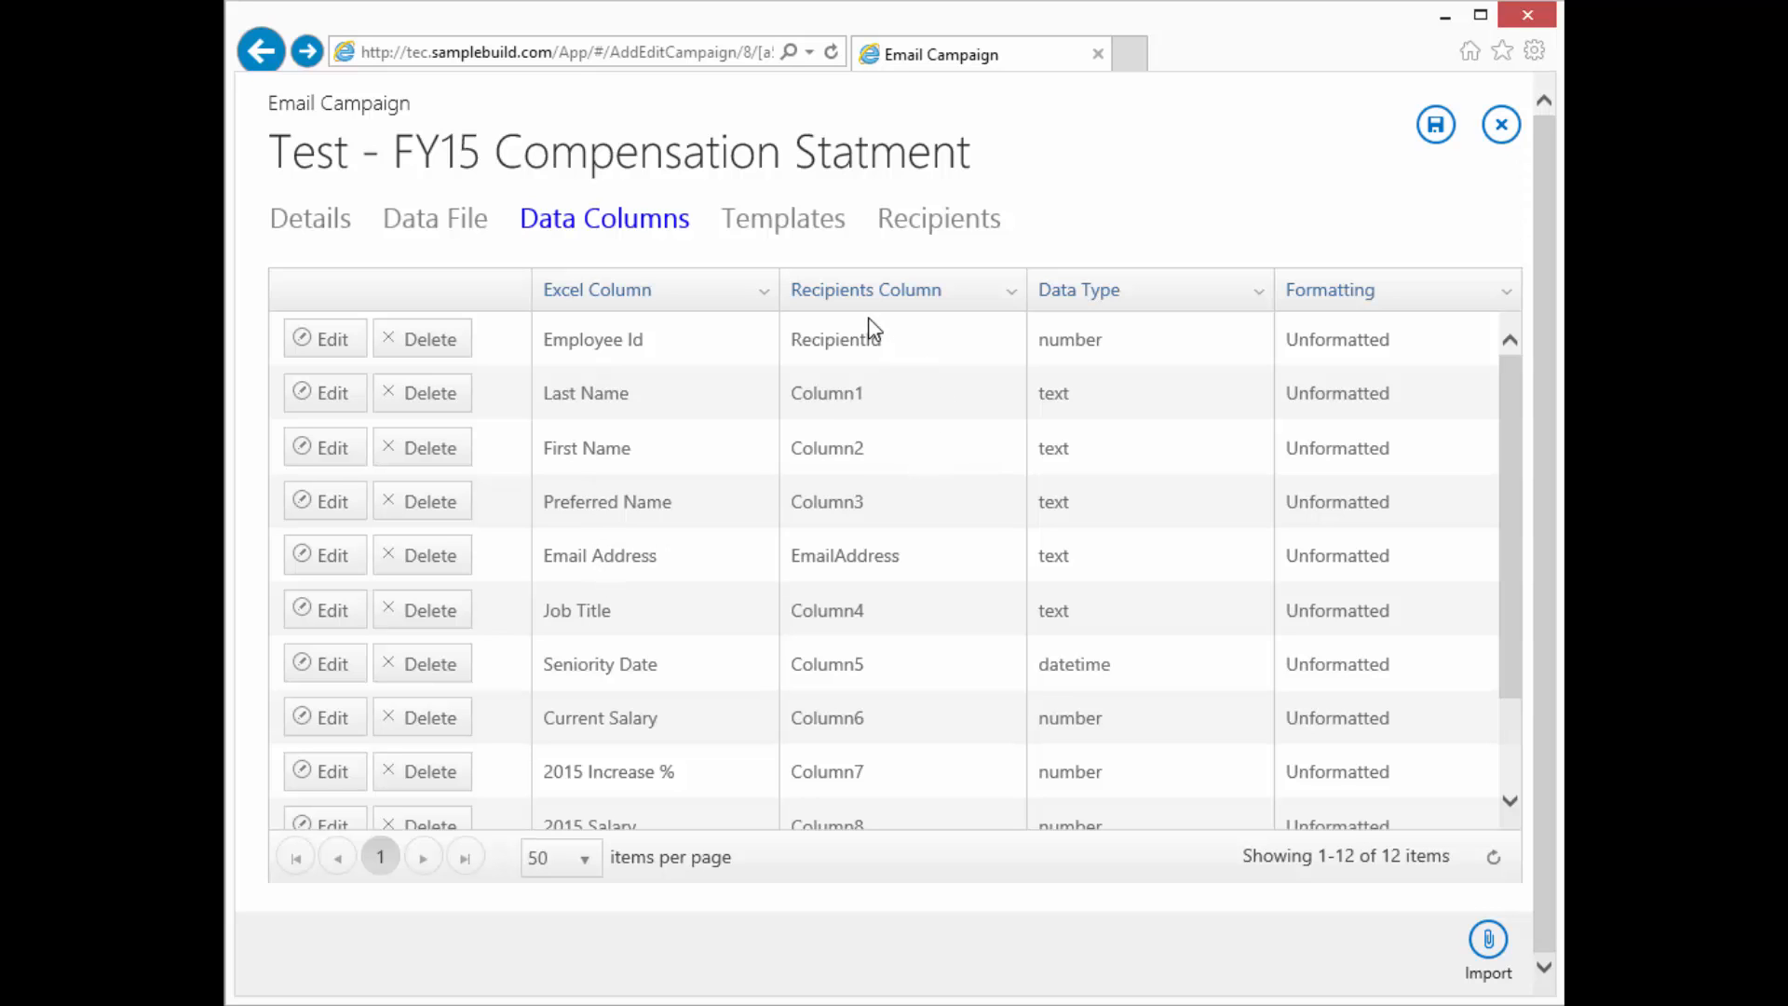
pyautogui.scroll(-2, 863, 668)
pyautogui.scroll(-1, 863, 669)
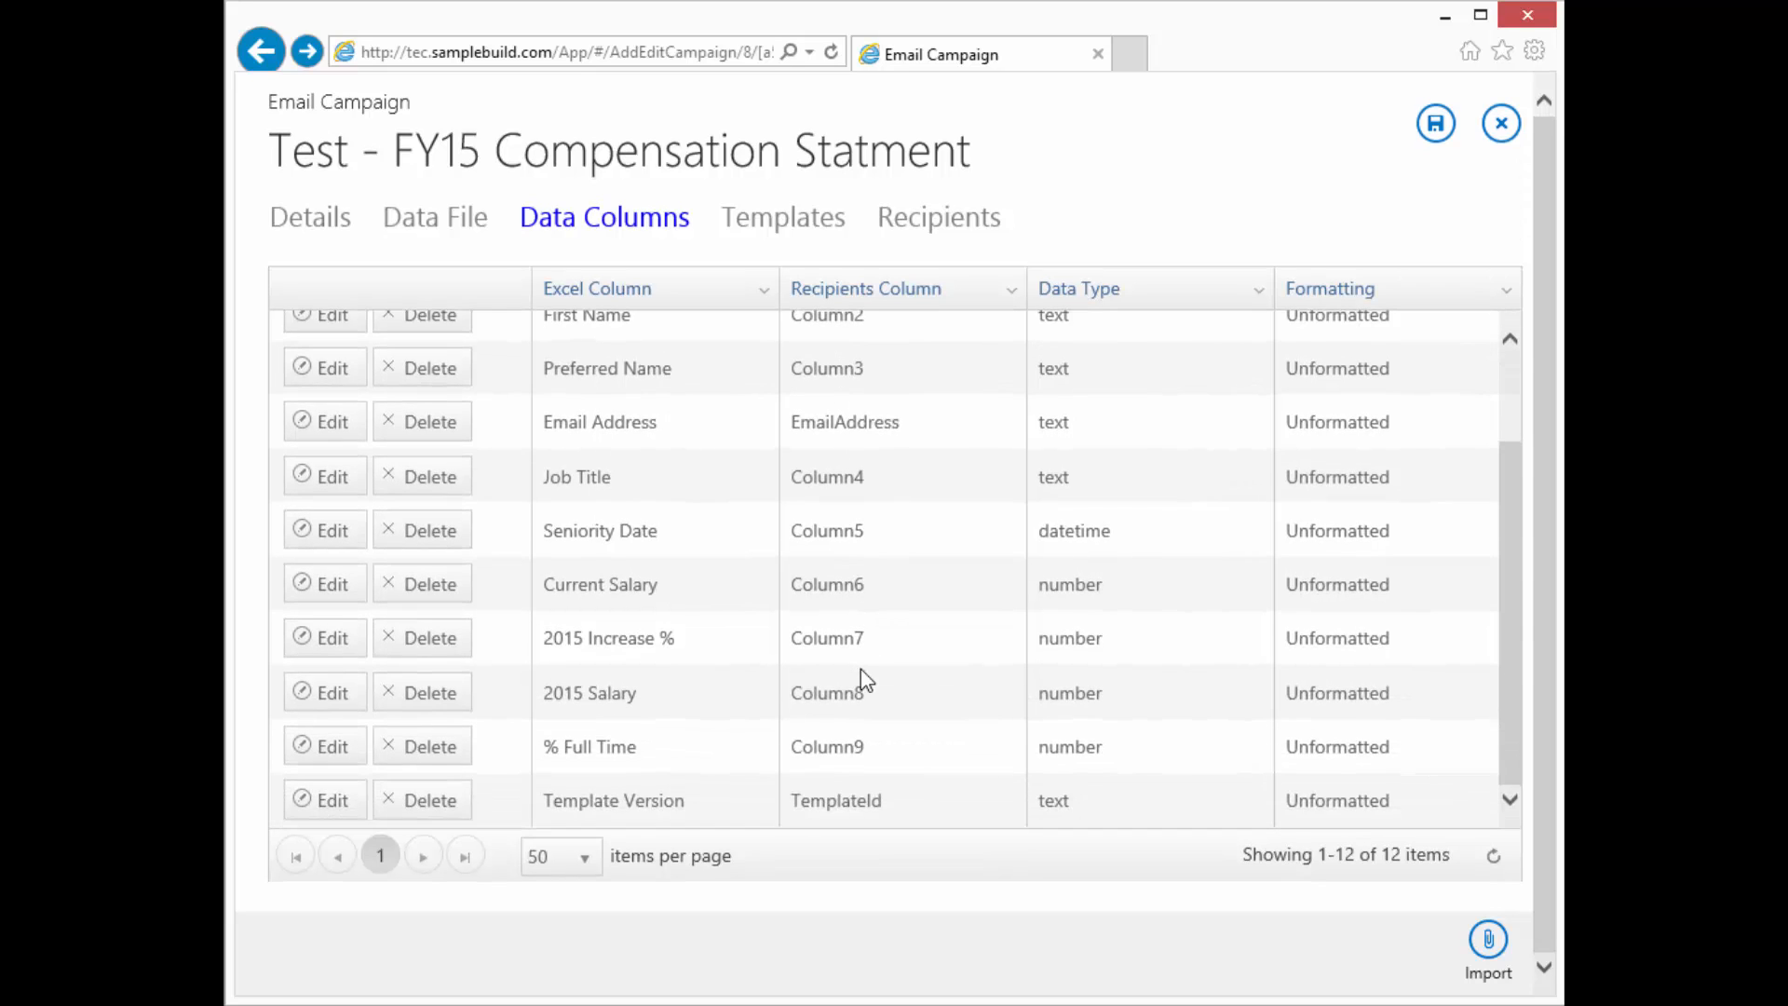
pyautogui.scroll(3, 852, 637)
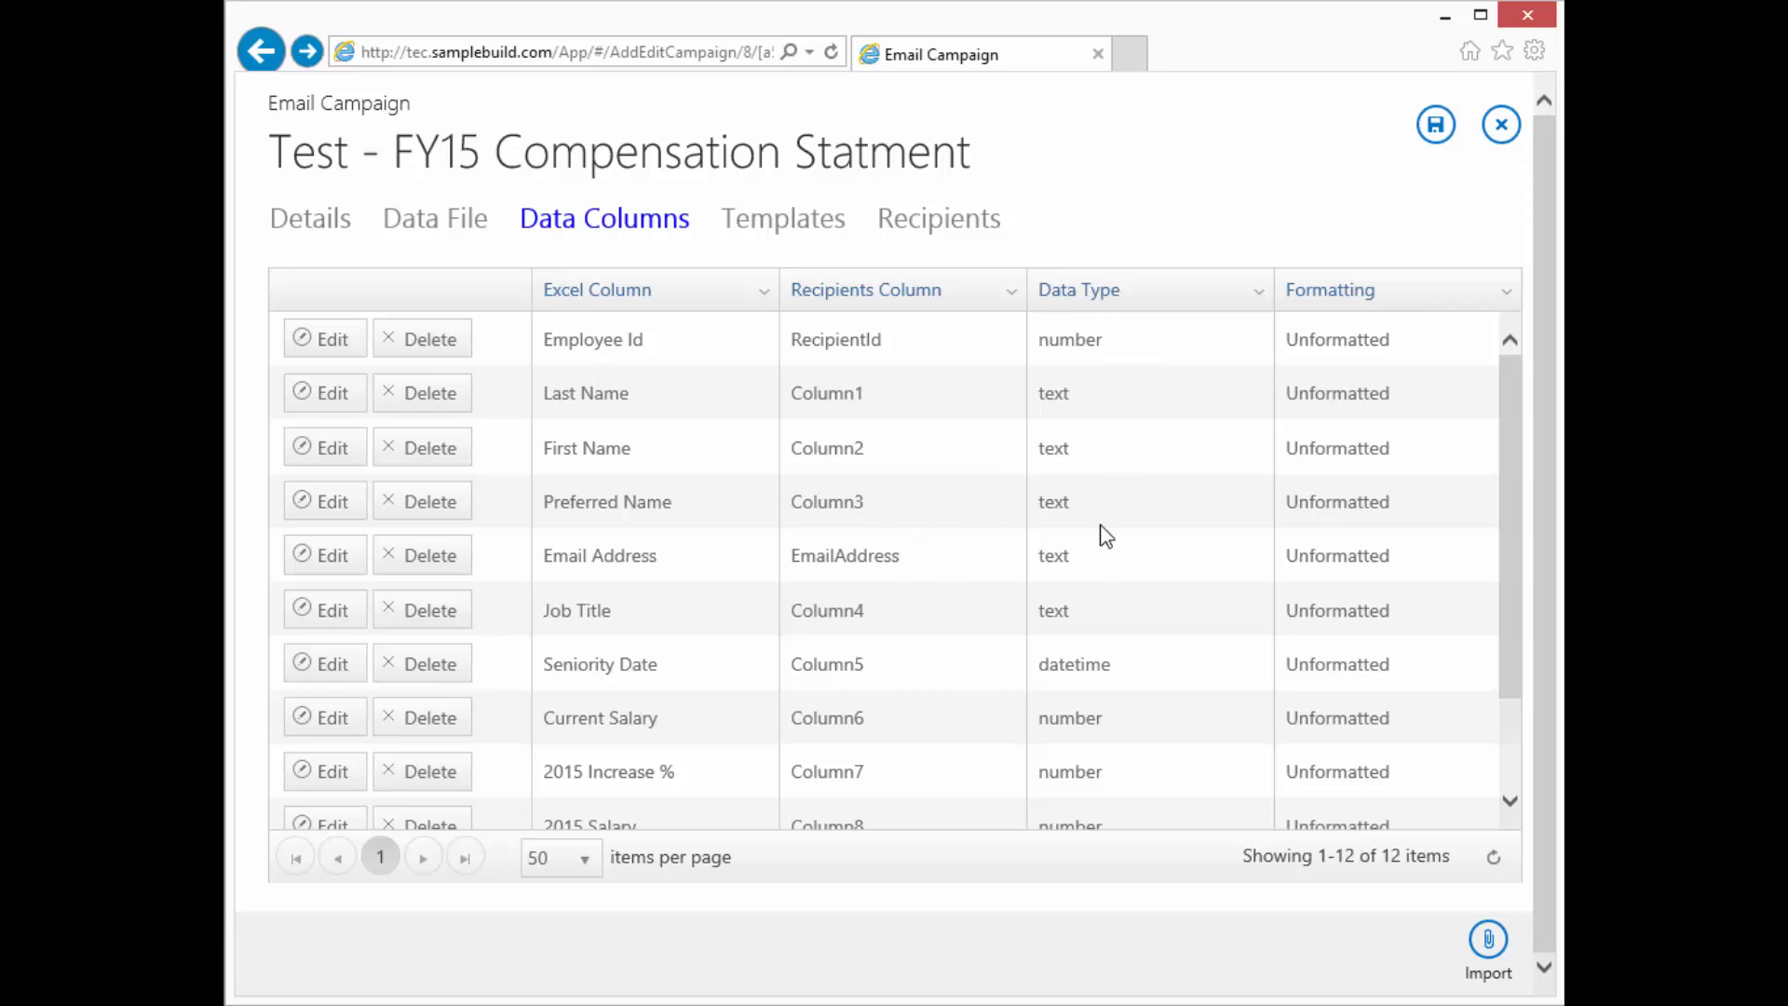
pyautogui.click(1089, 553)
pyautogui.scroll(-2, 1142, 573)
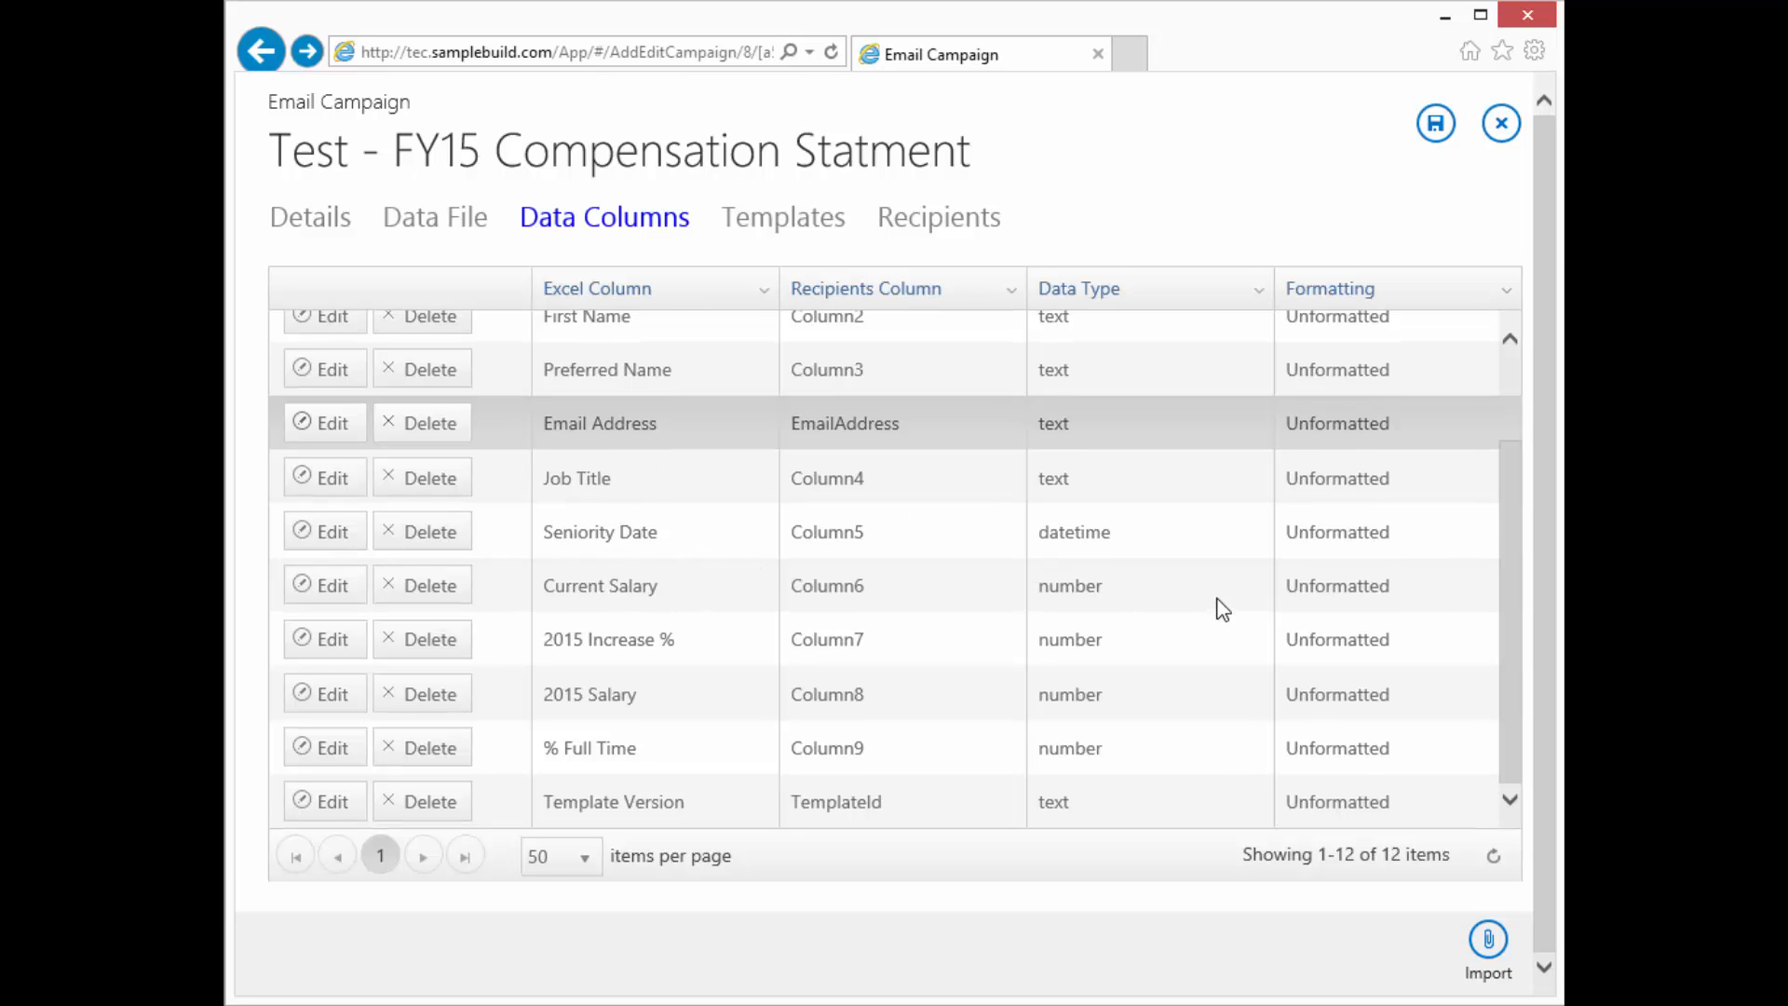
pyautogui.scroll(2, 1220, 608)
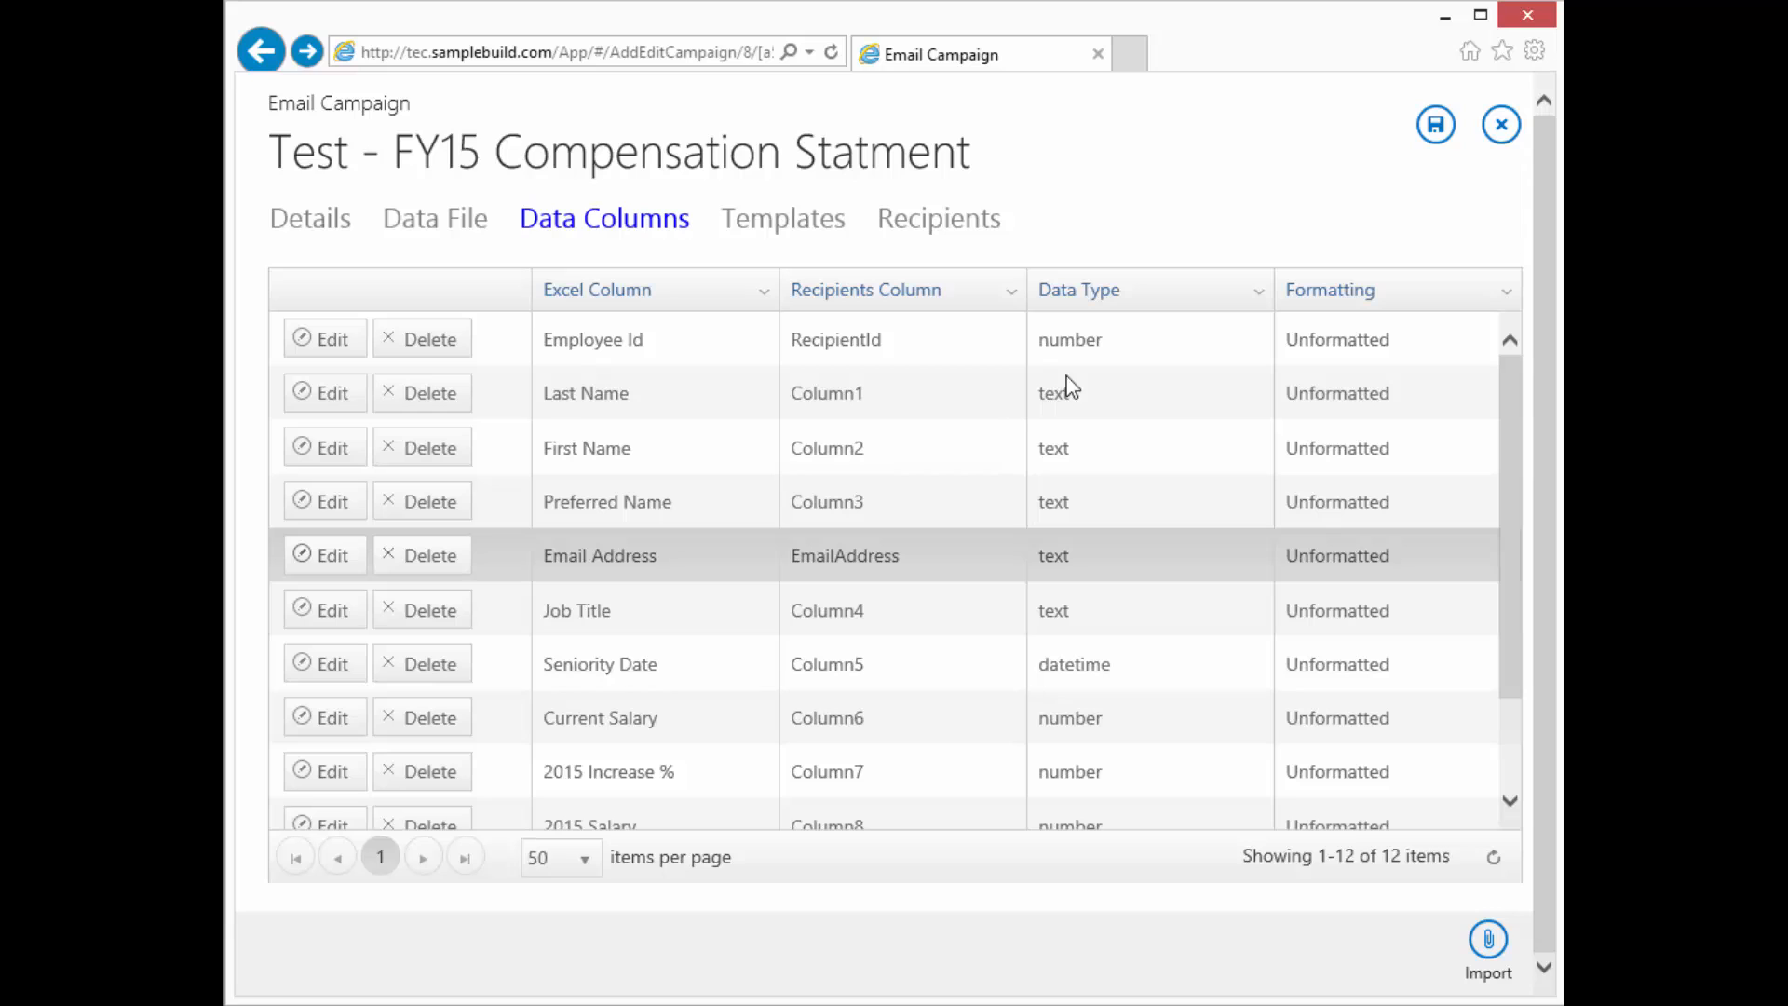
# Go through the rows from Employee Id to Seniority Date, checking each one's data type and need for formatting
pyautogui.click(1181, 341)
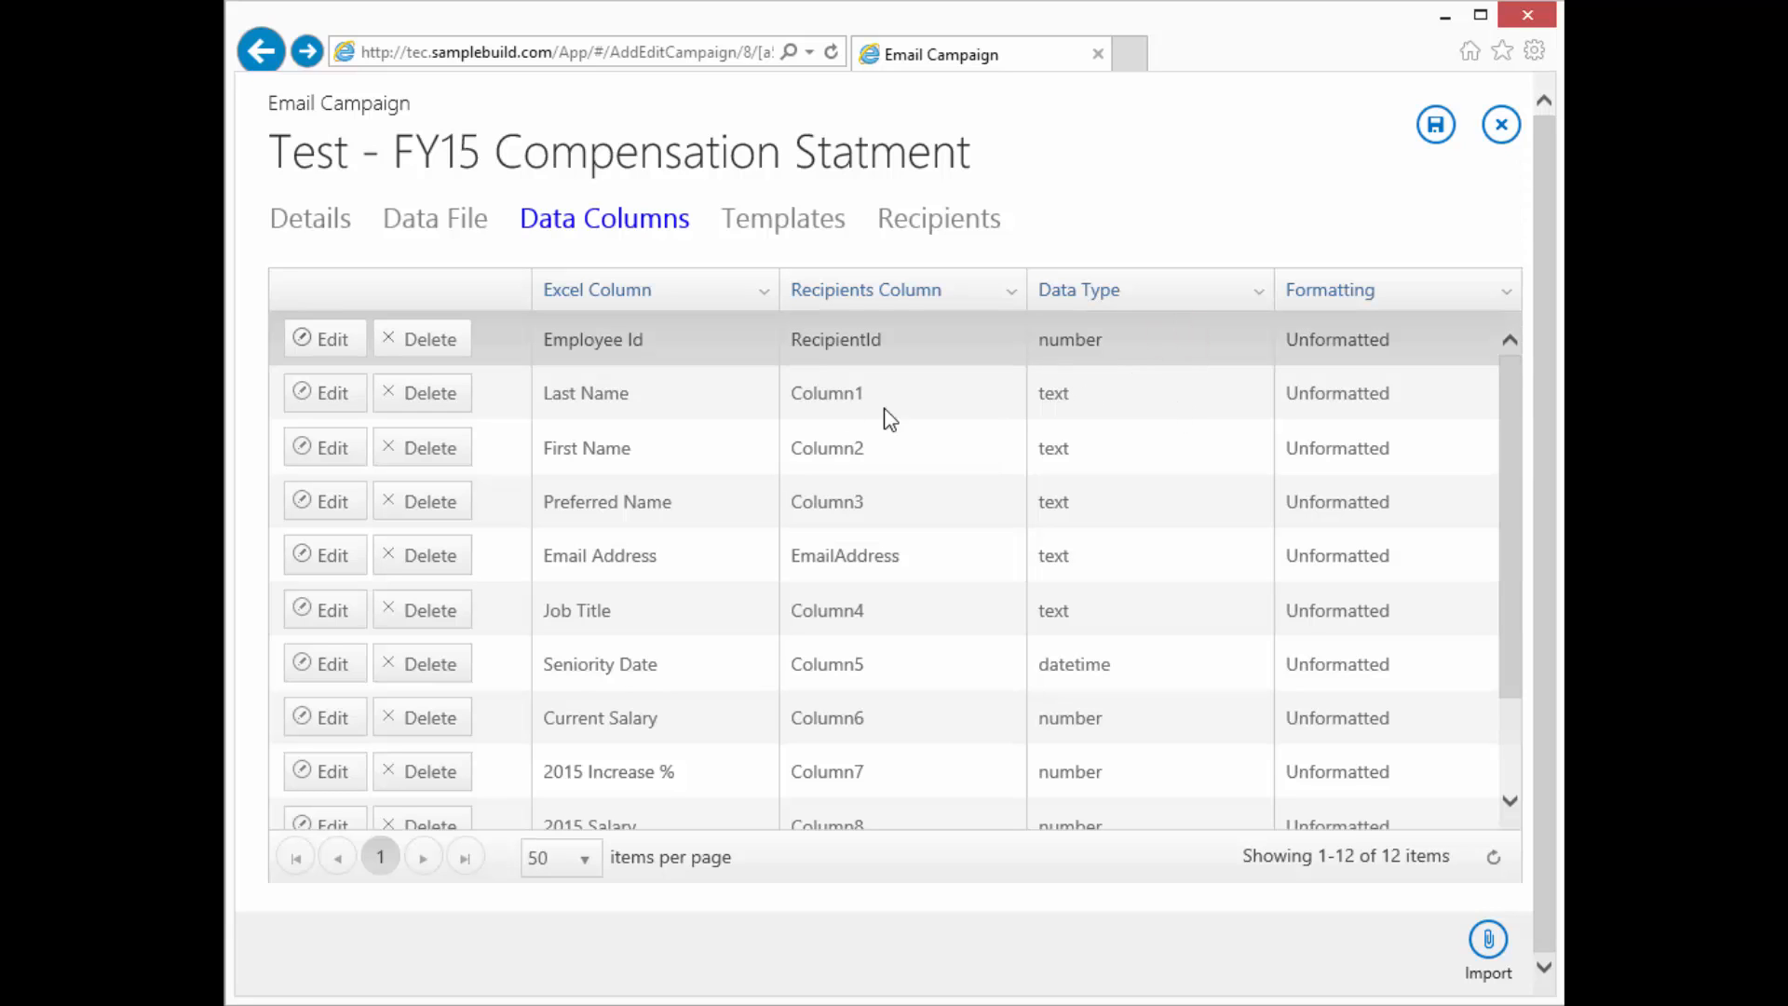
pyautogui.click(1179, 398)
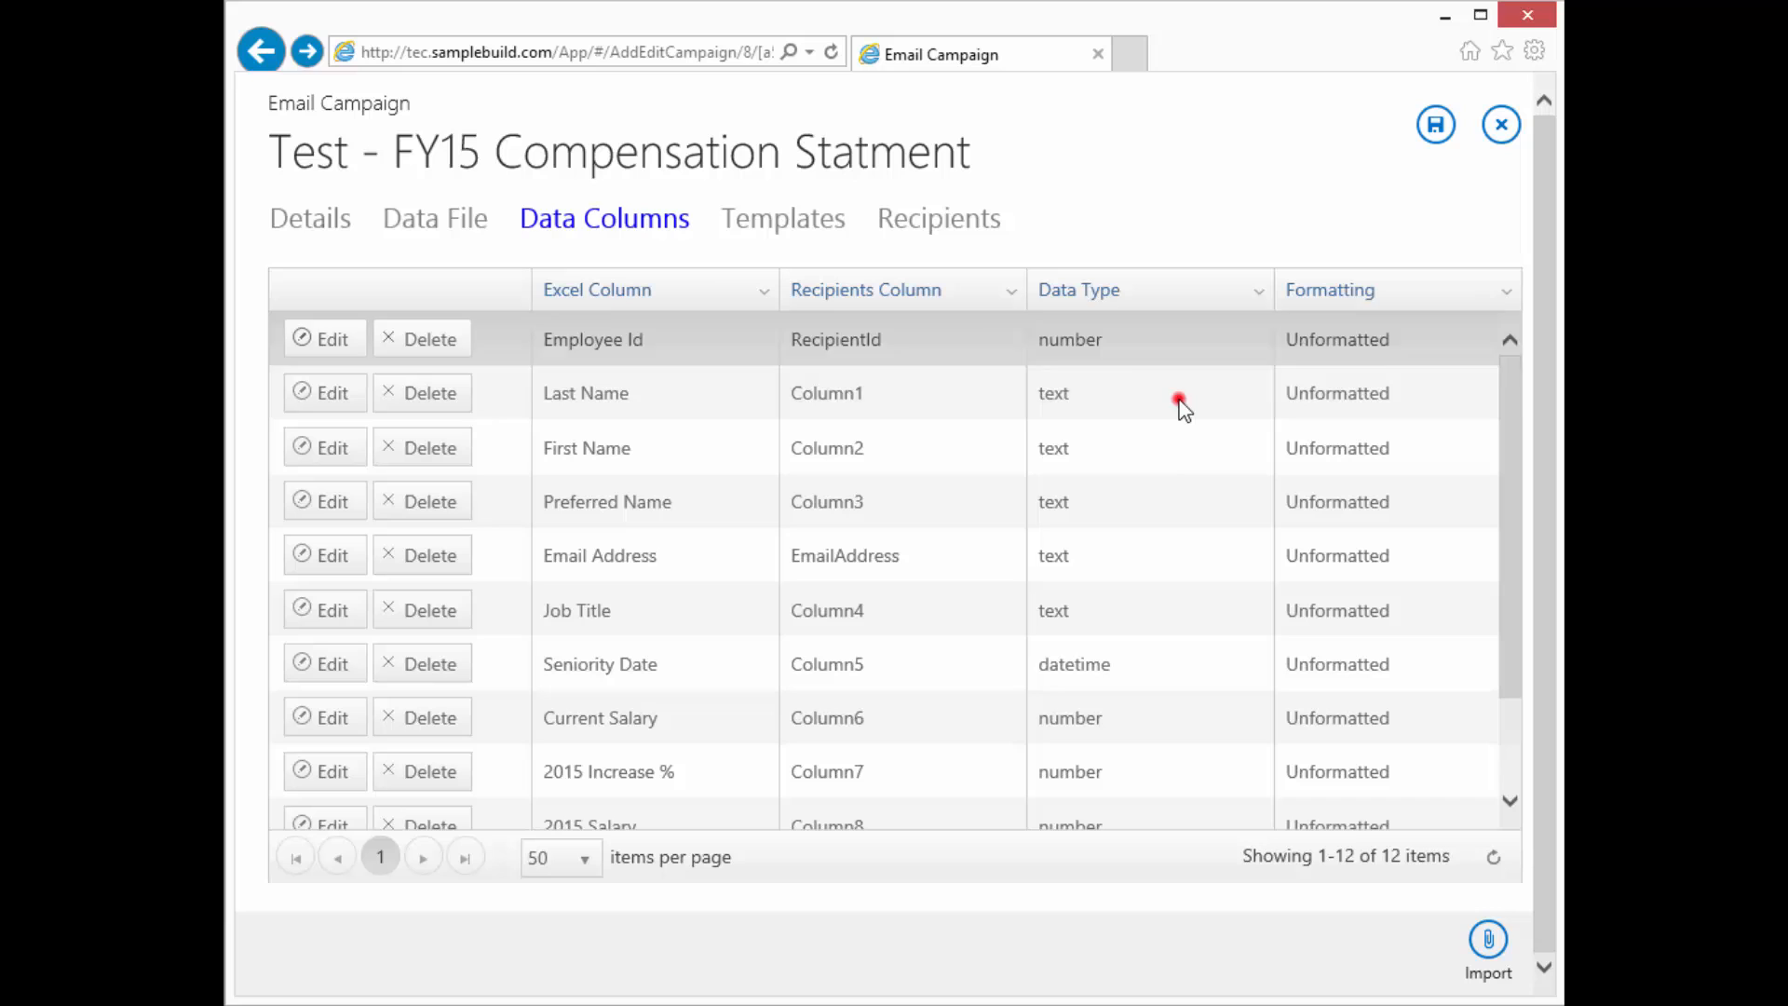
pyautogui.click(1151, 457)
pyautogui.click(1152, 503)
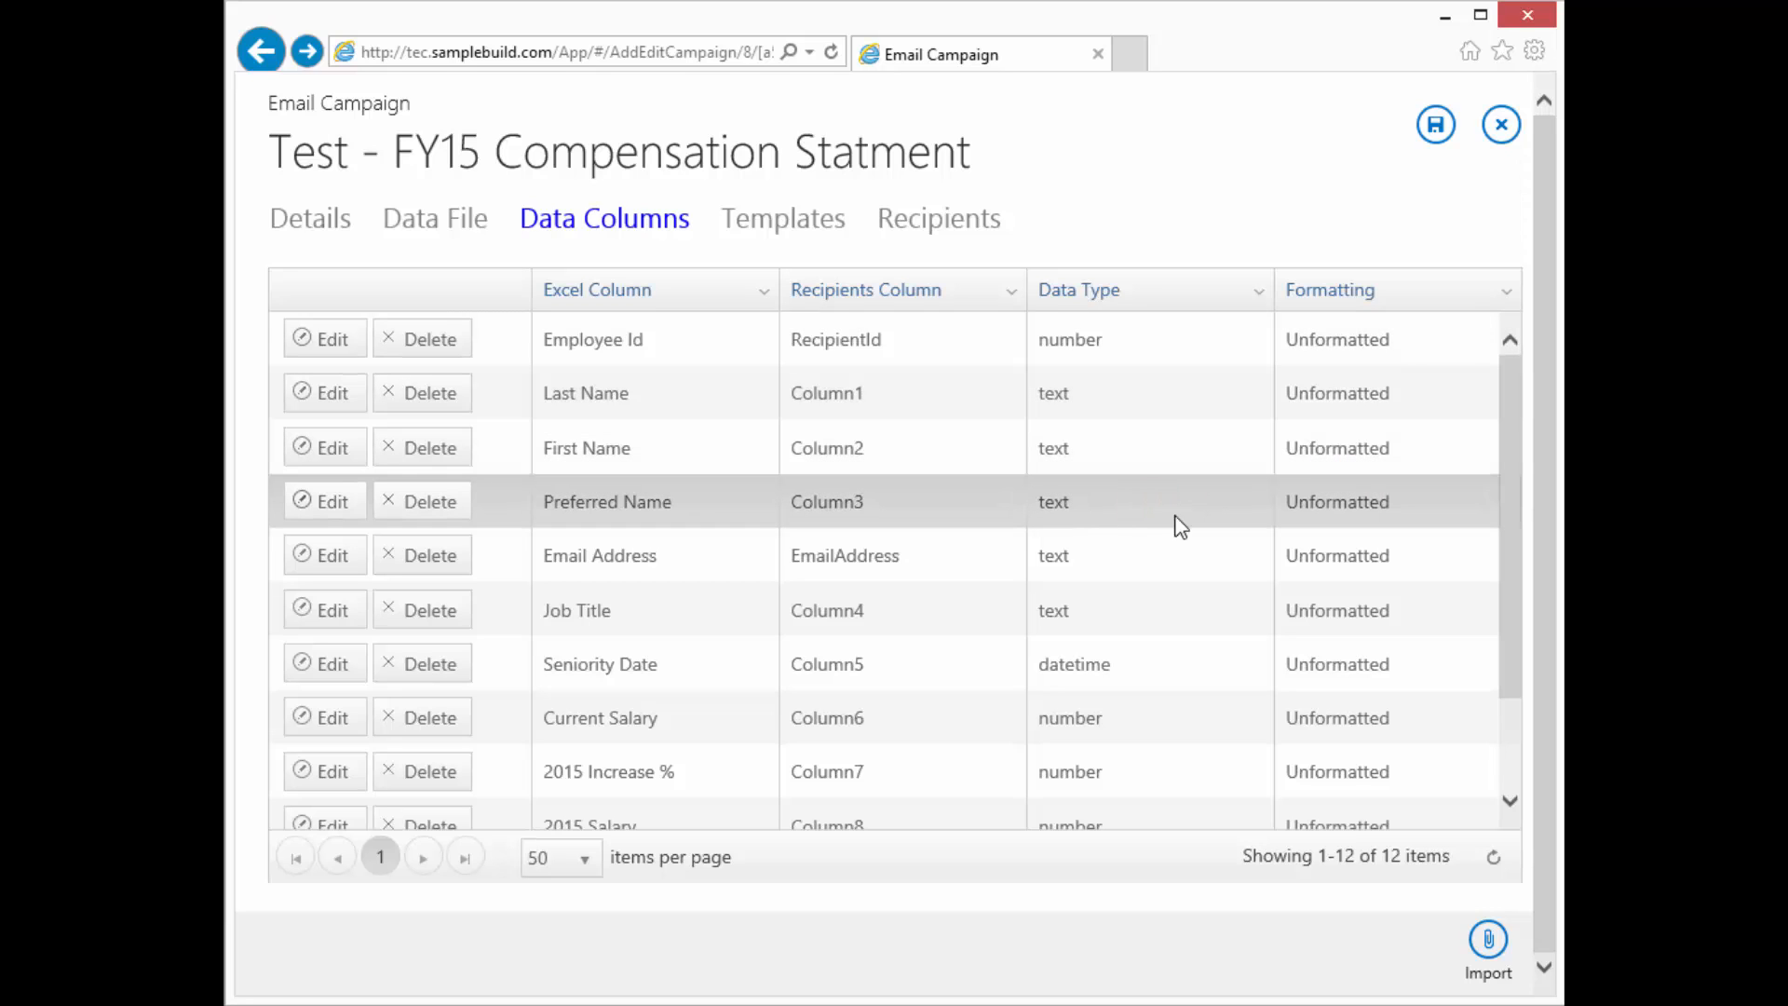
pyautogui.click(1135, 559)
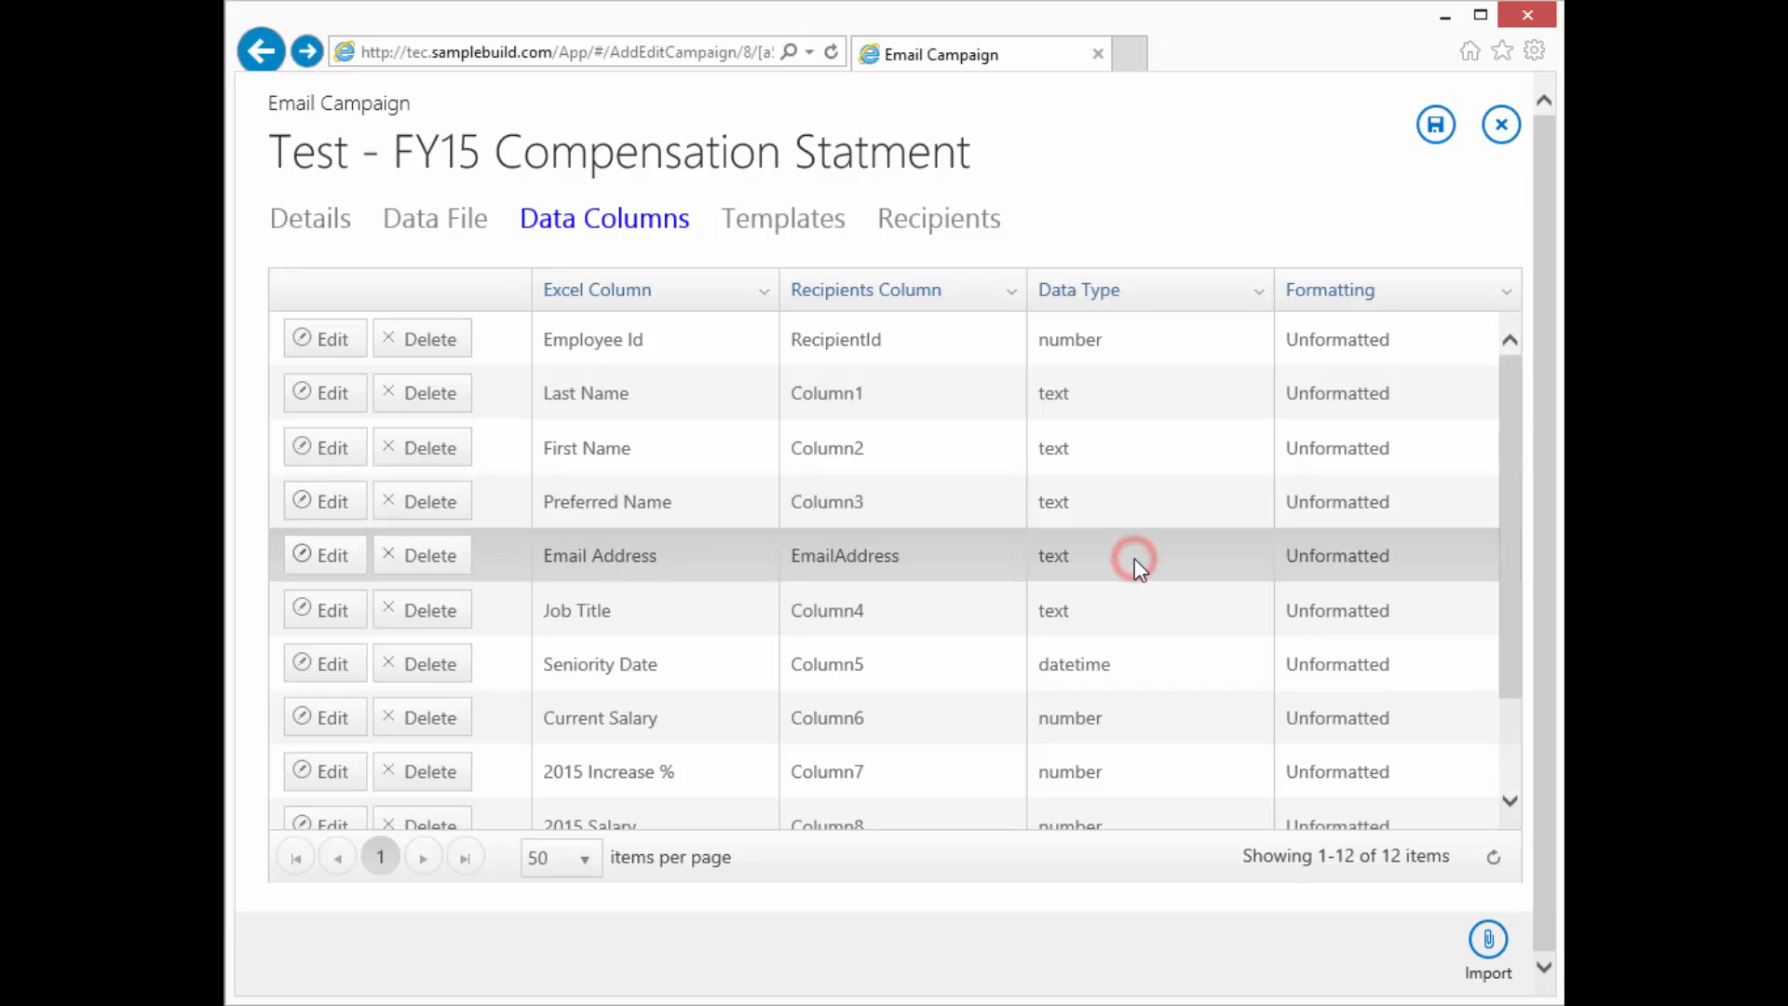
pyautogui.click(1150, 611)
pyautogui.click(1148, 665)
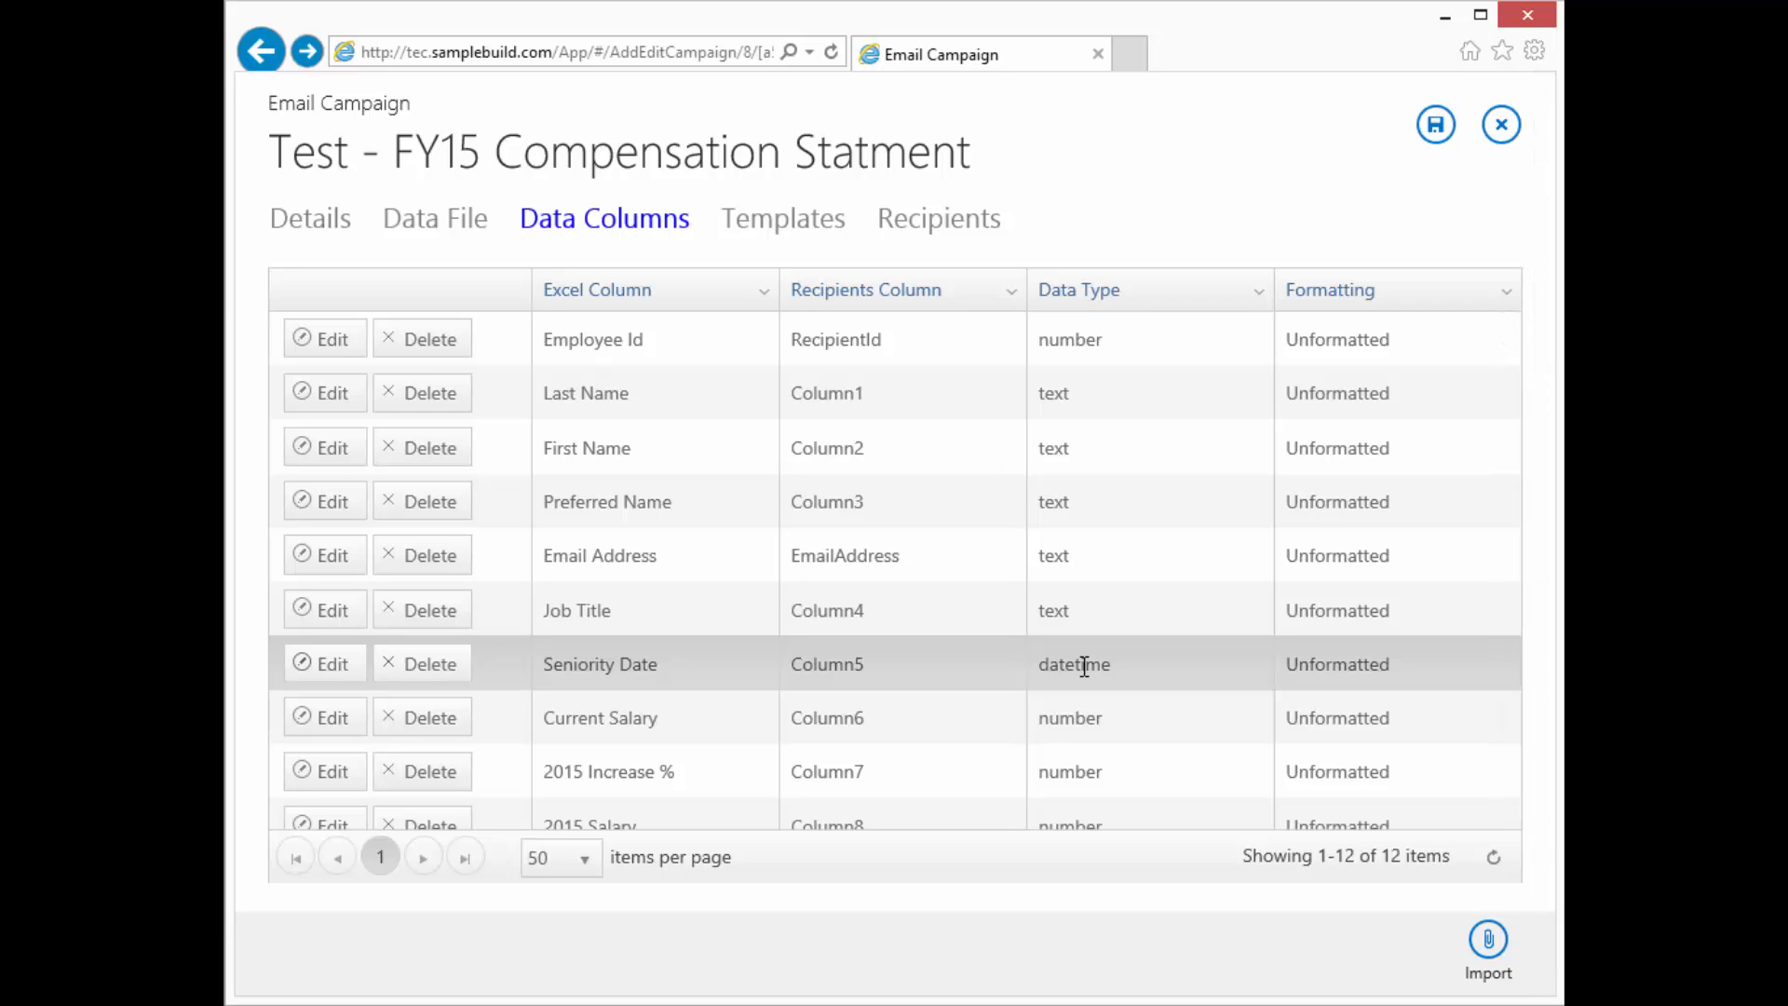
# Set the Seniority Date row's formatting to the "Jan 26, 2014" date format and save the row
pyautogui.click(332, 669)
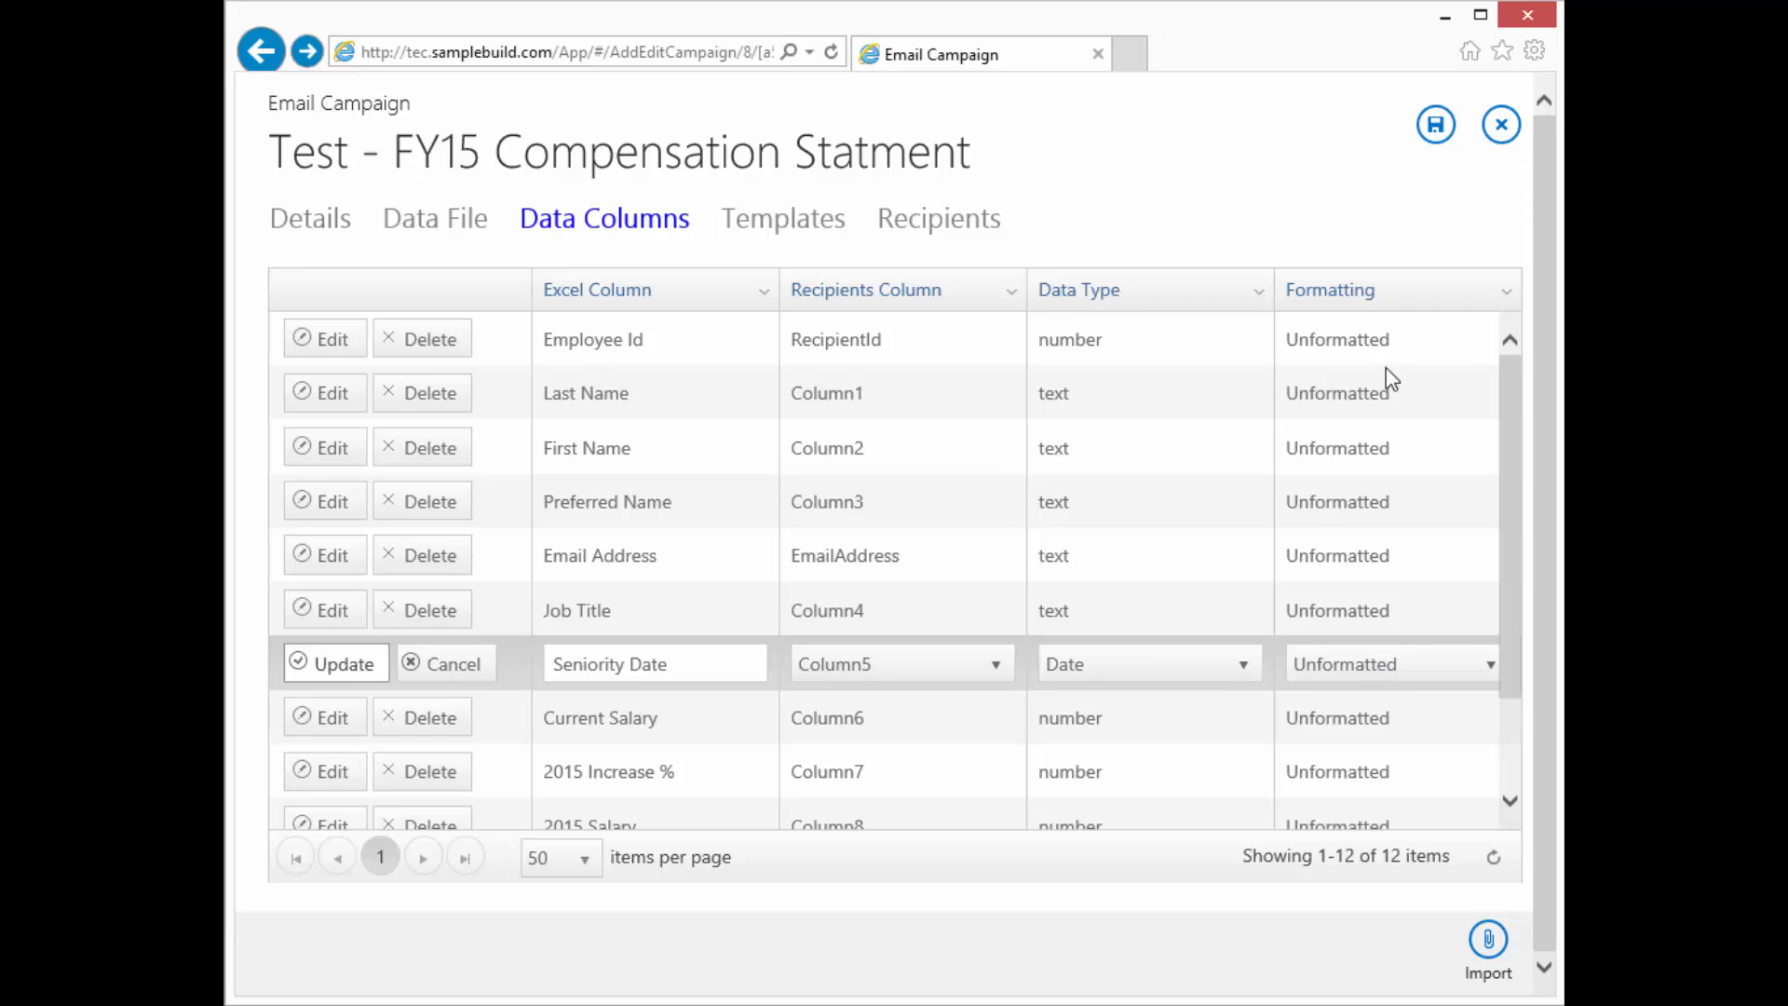
pyautogui.click(1372, 664)
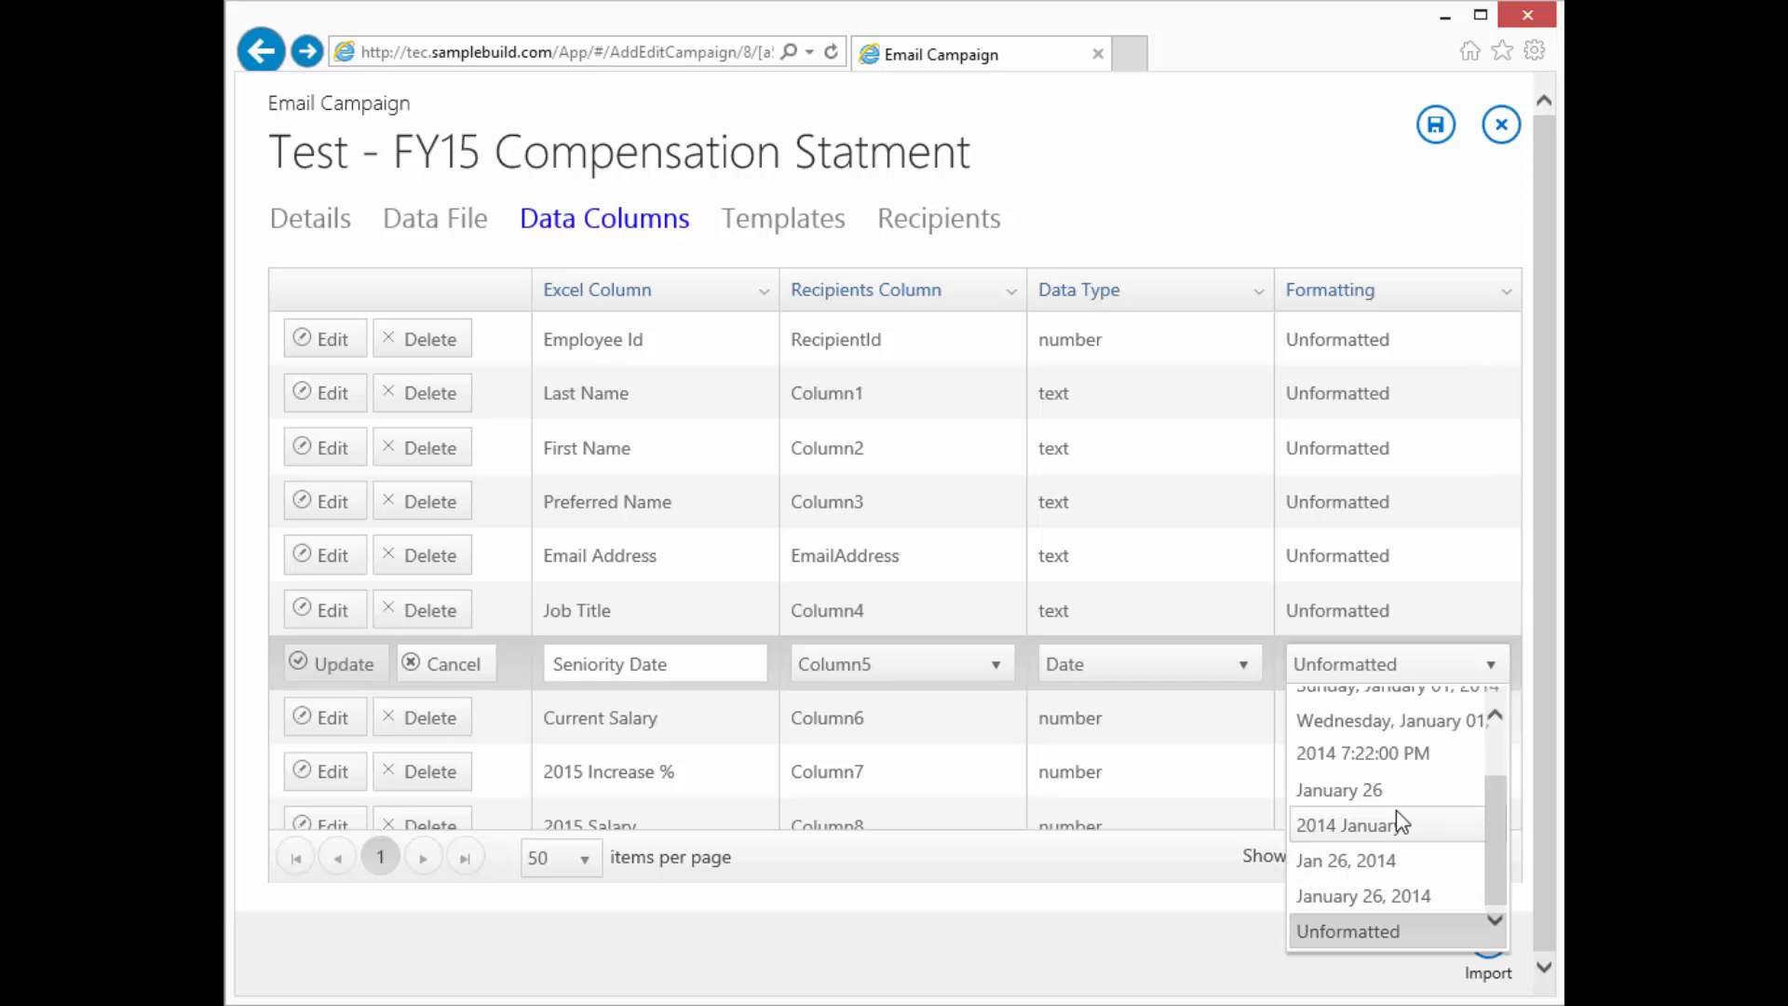
pyautogui.scroll(2, 1399, 820)
pyautogui.scroll(-2, 1405, 817)
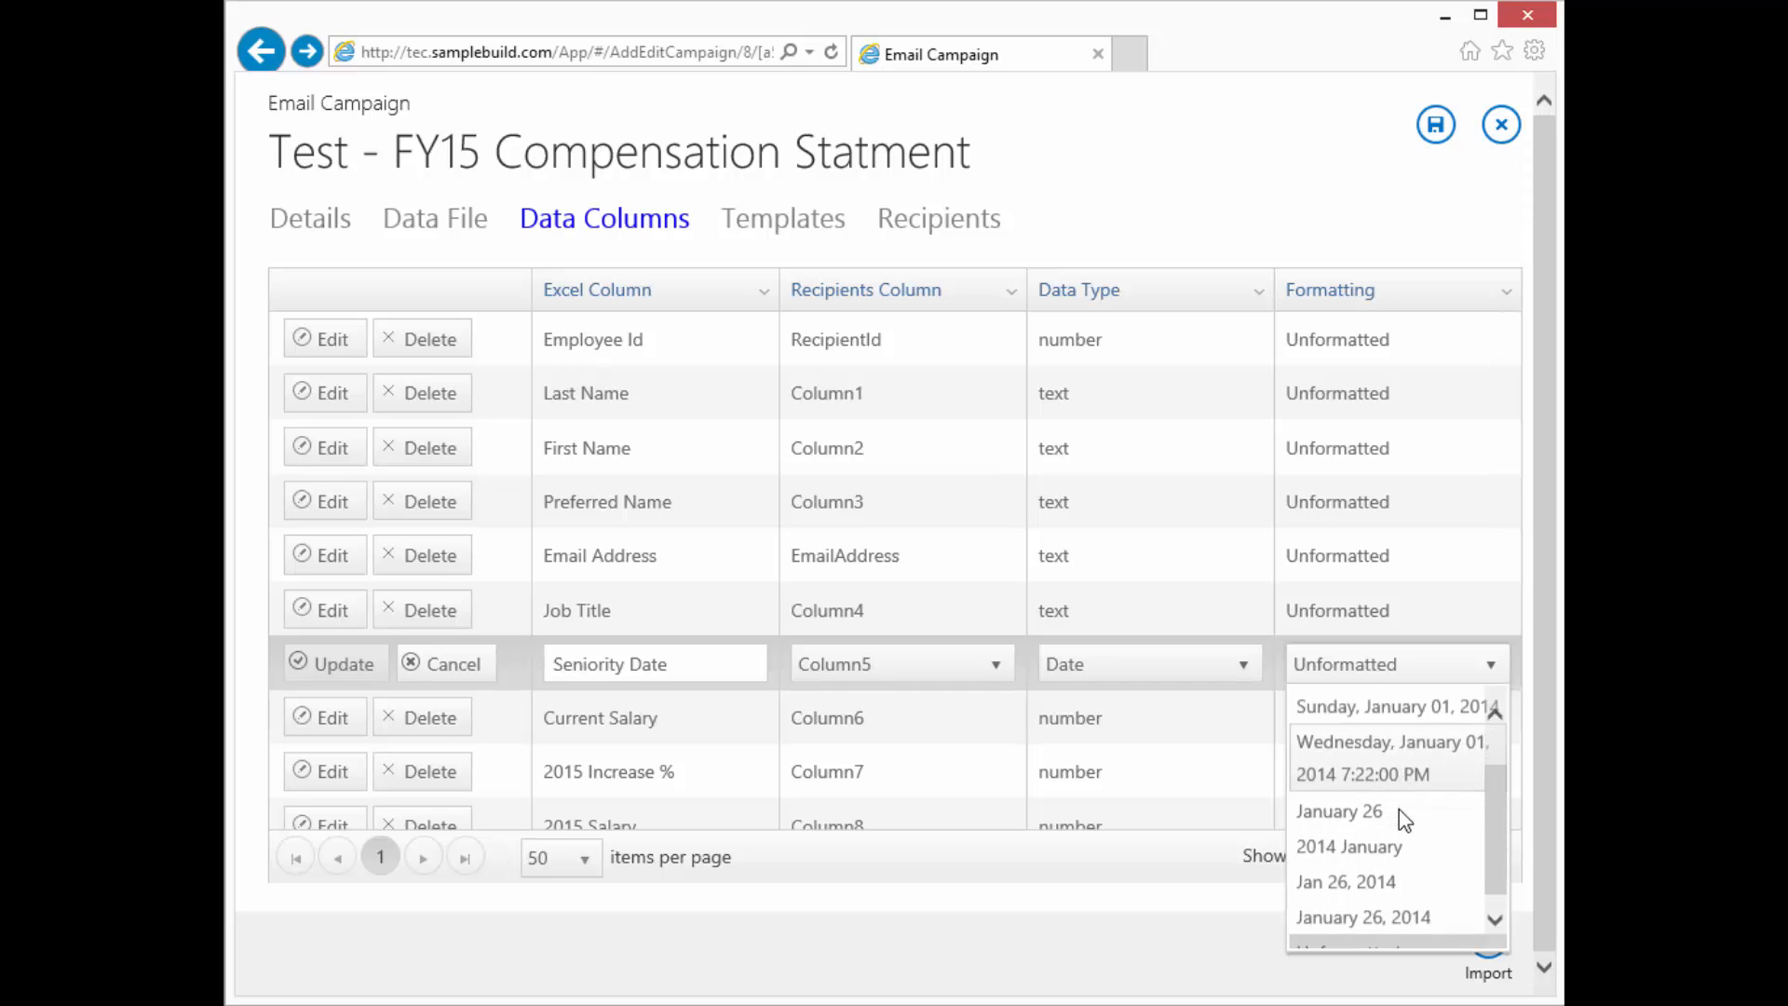
pyautogui.click(1319, 864)
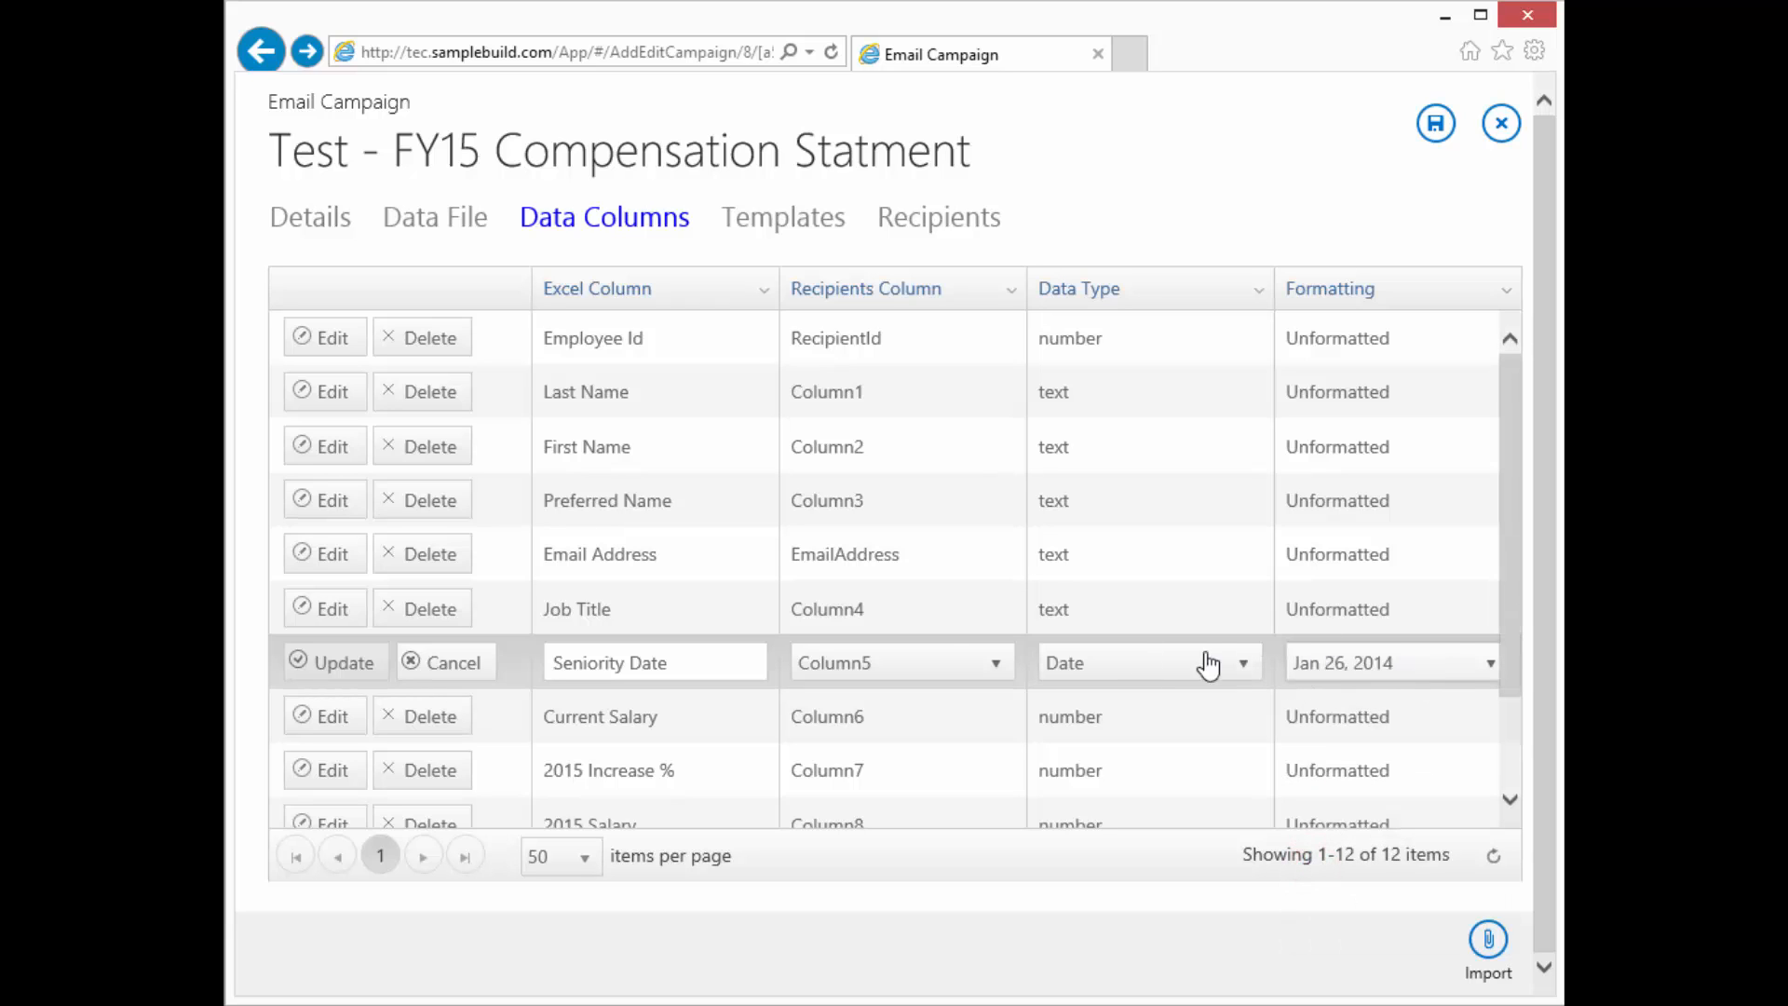
pyautogui.click(341, 663)
# Set the Current Salary row's formatting to the "$12,346" currency format and save the row
pyautogui.scroll(-2, 340, 669)
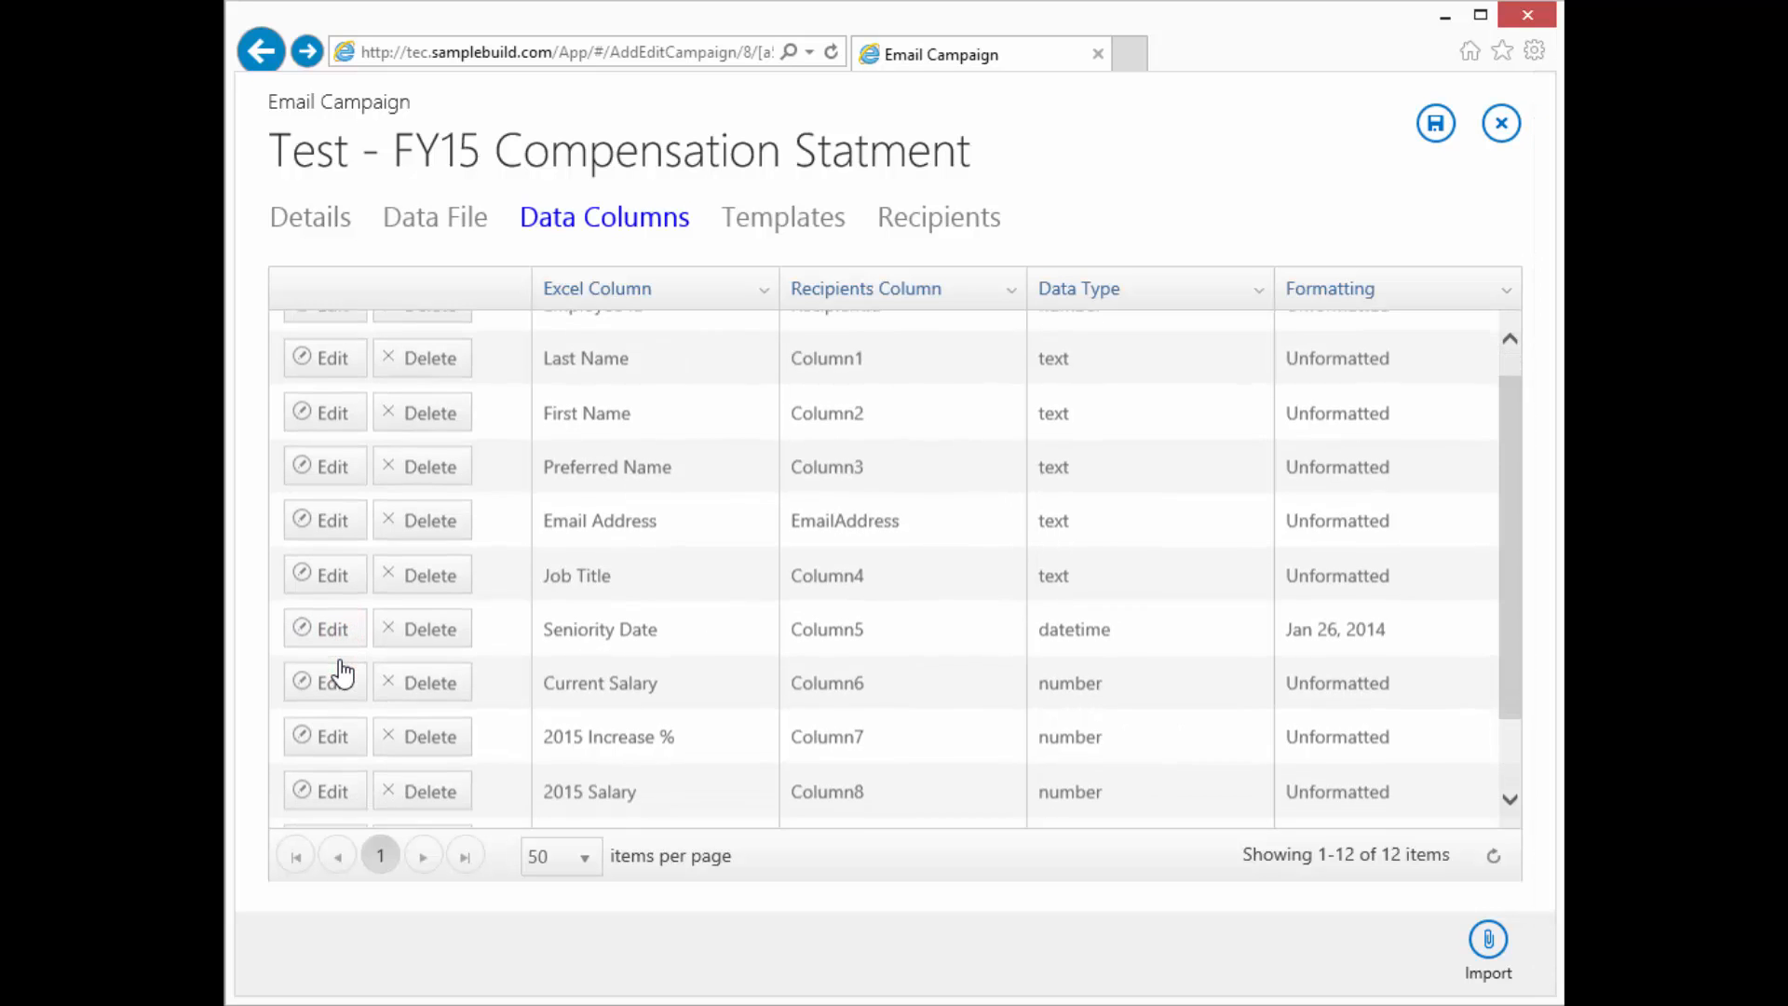
pyautogui.scroll(-1, 345, 669)
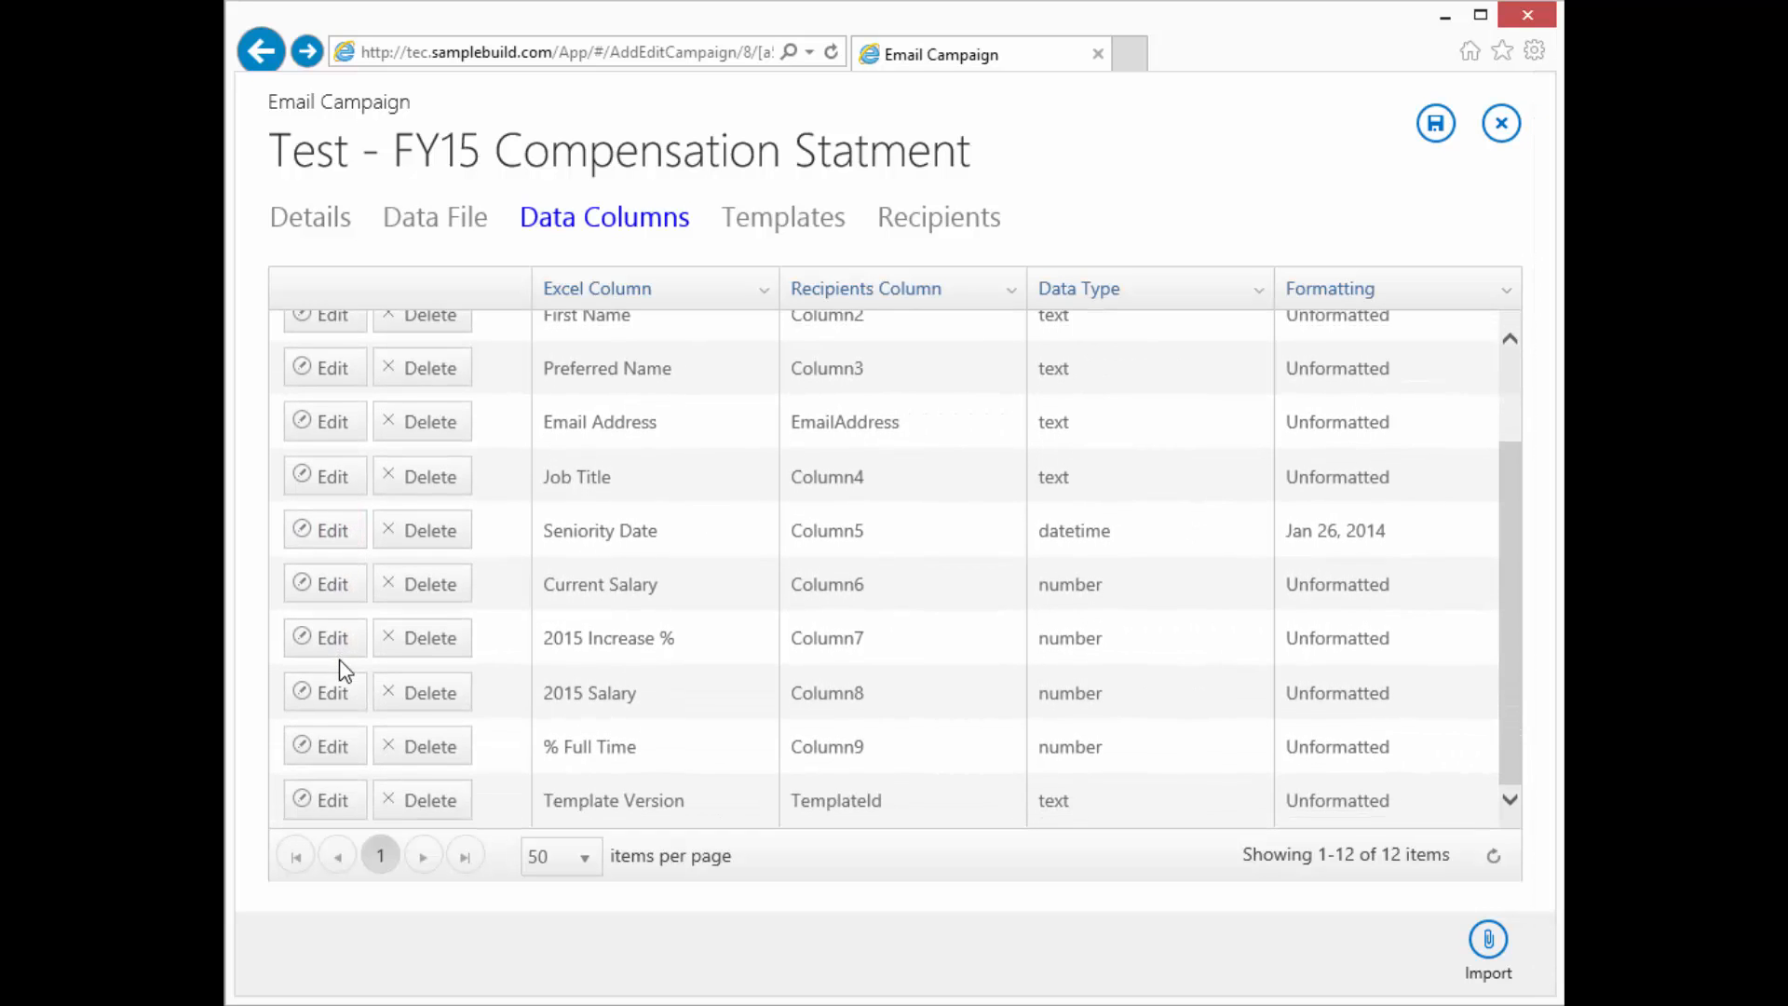
pyautogui.click(626, 587)
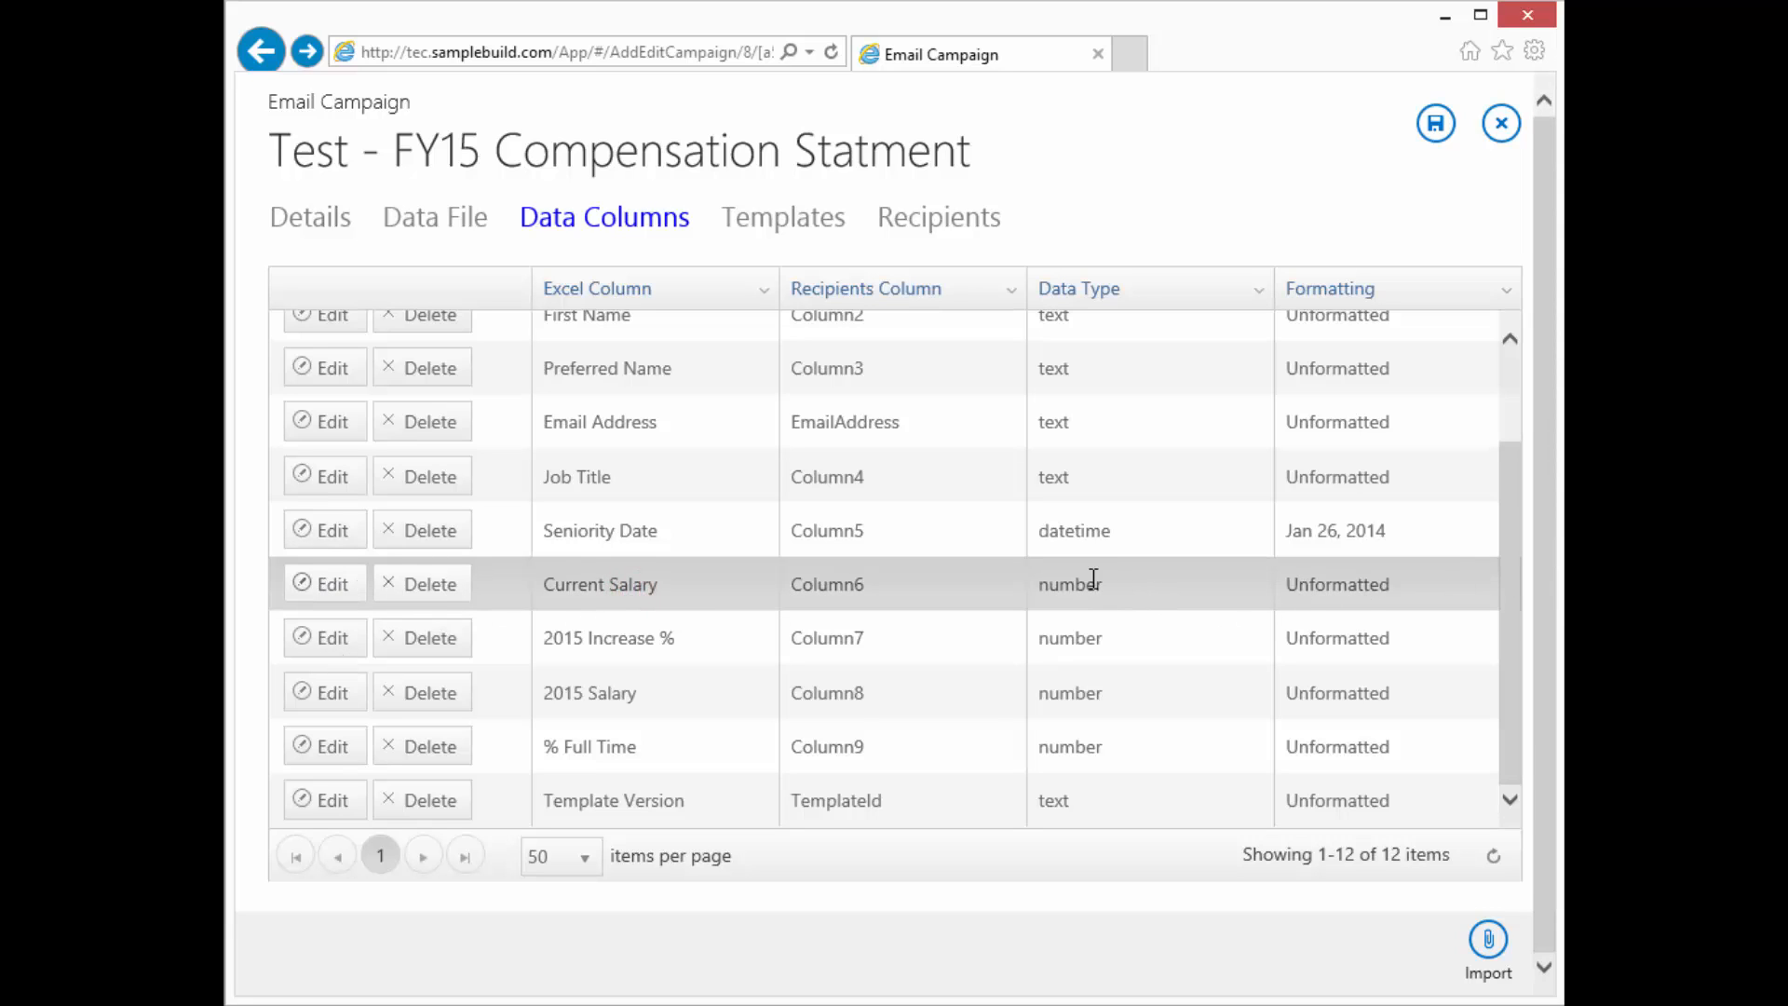
pyautogui.click(334, 587)
pyautogui.click(1350, 584)
pyautogui.scroll(3, 1394, 739)
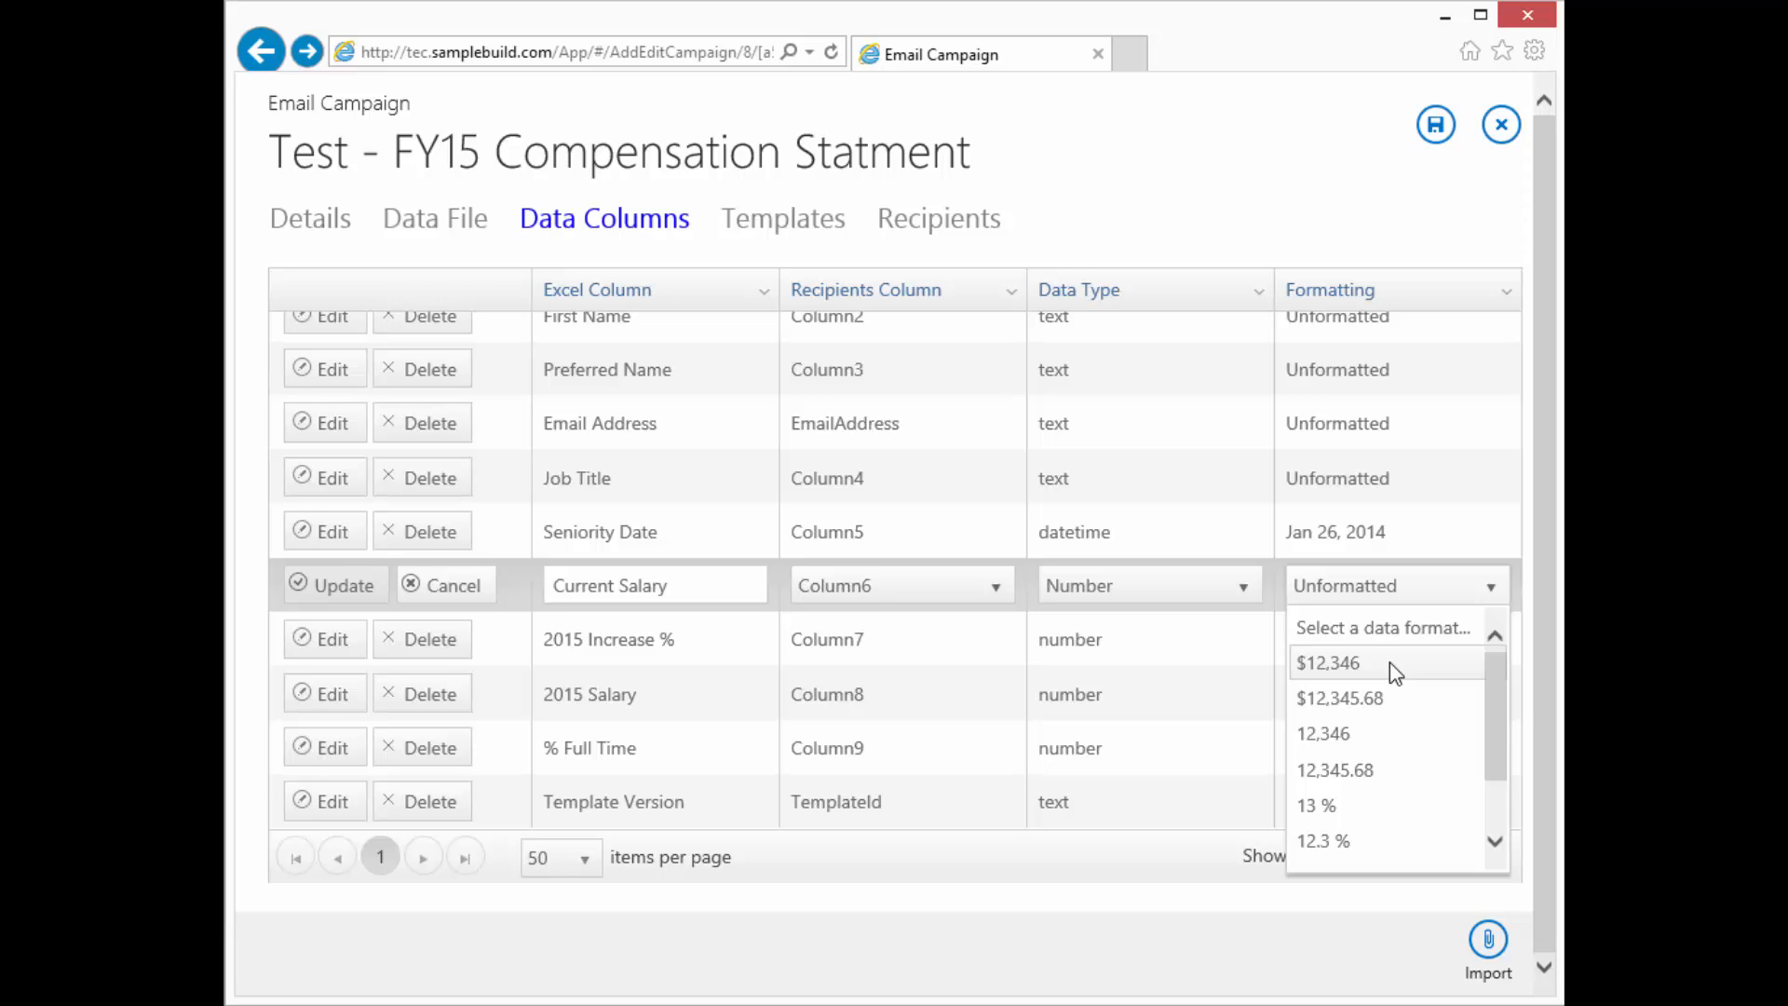
pyautogui.click(1390, 665)
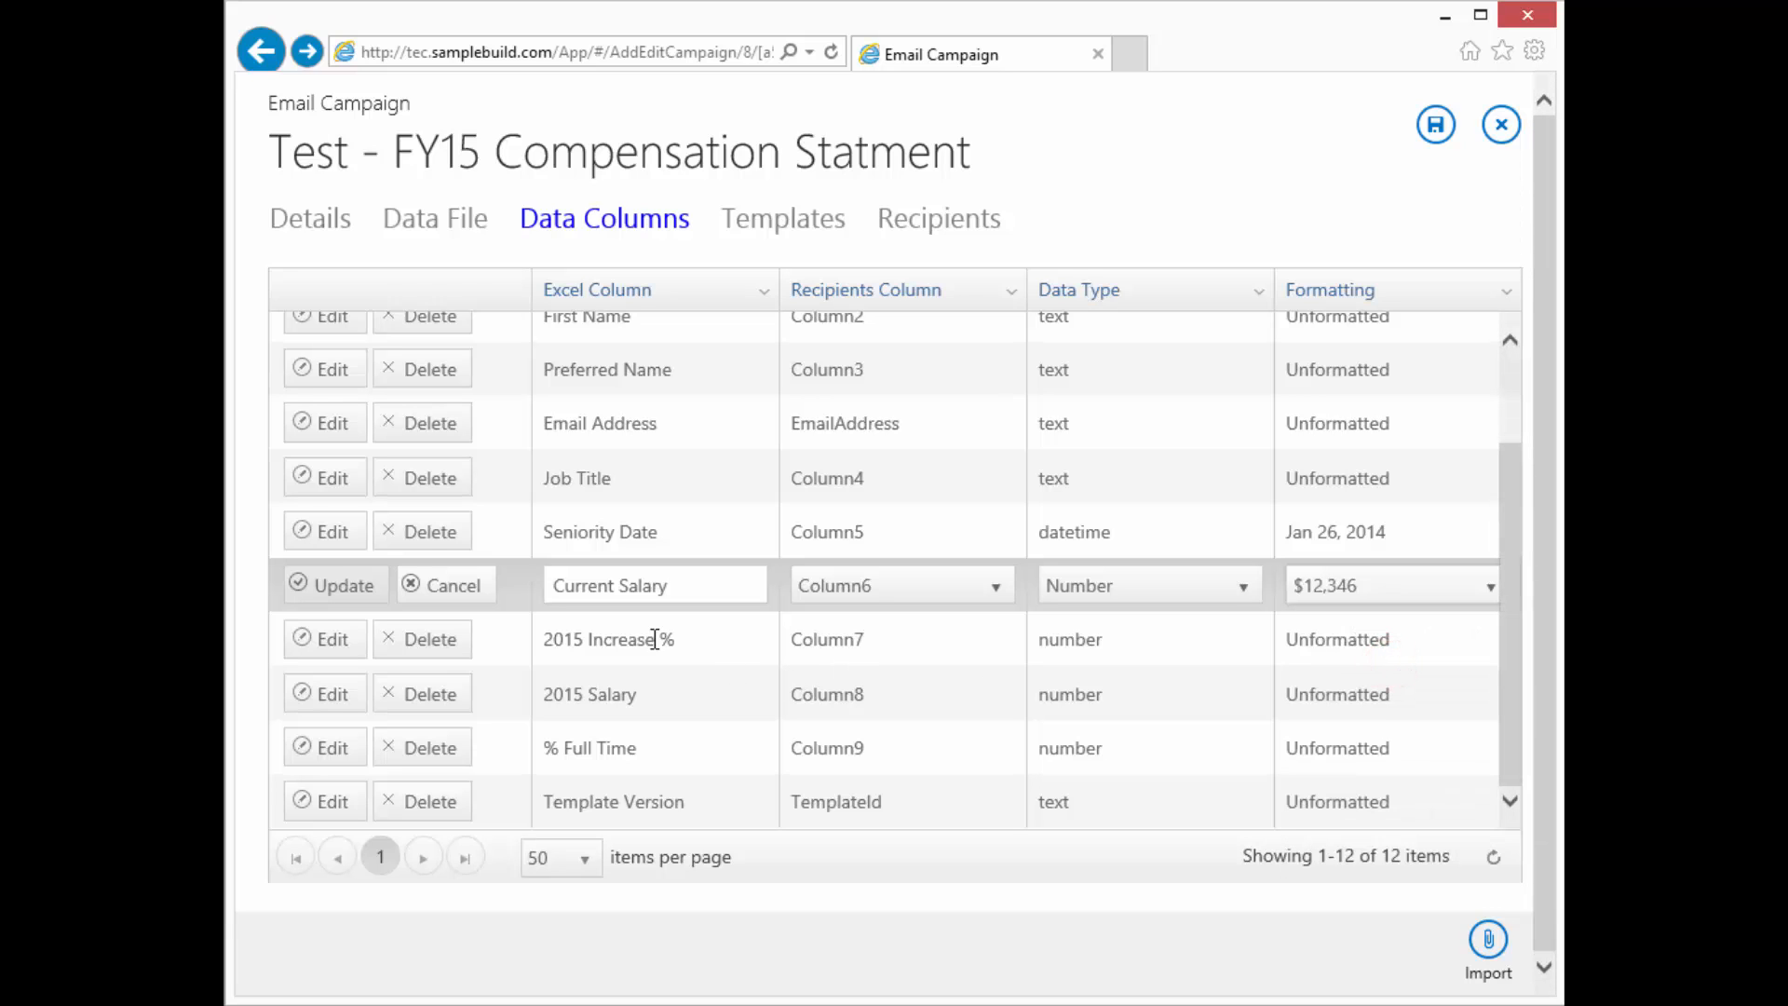
pyautogui.click(347, 585)
# Set the 2015 Increase % row's formatting to the "12.3 %" percentage format and save the row
pyautogui.click(332, 641)
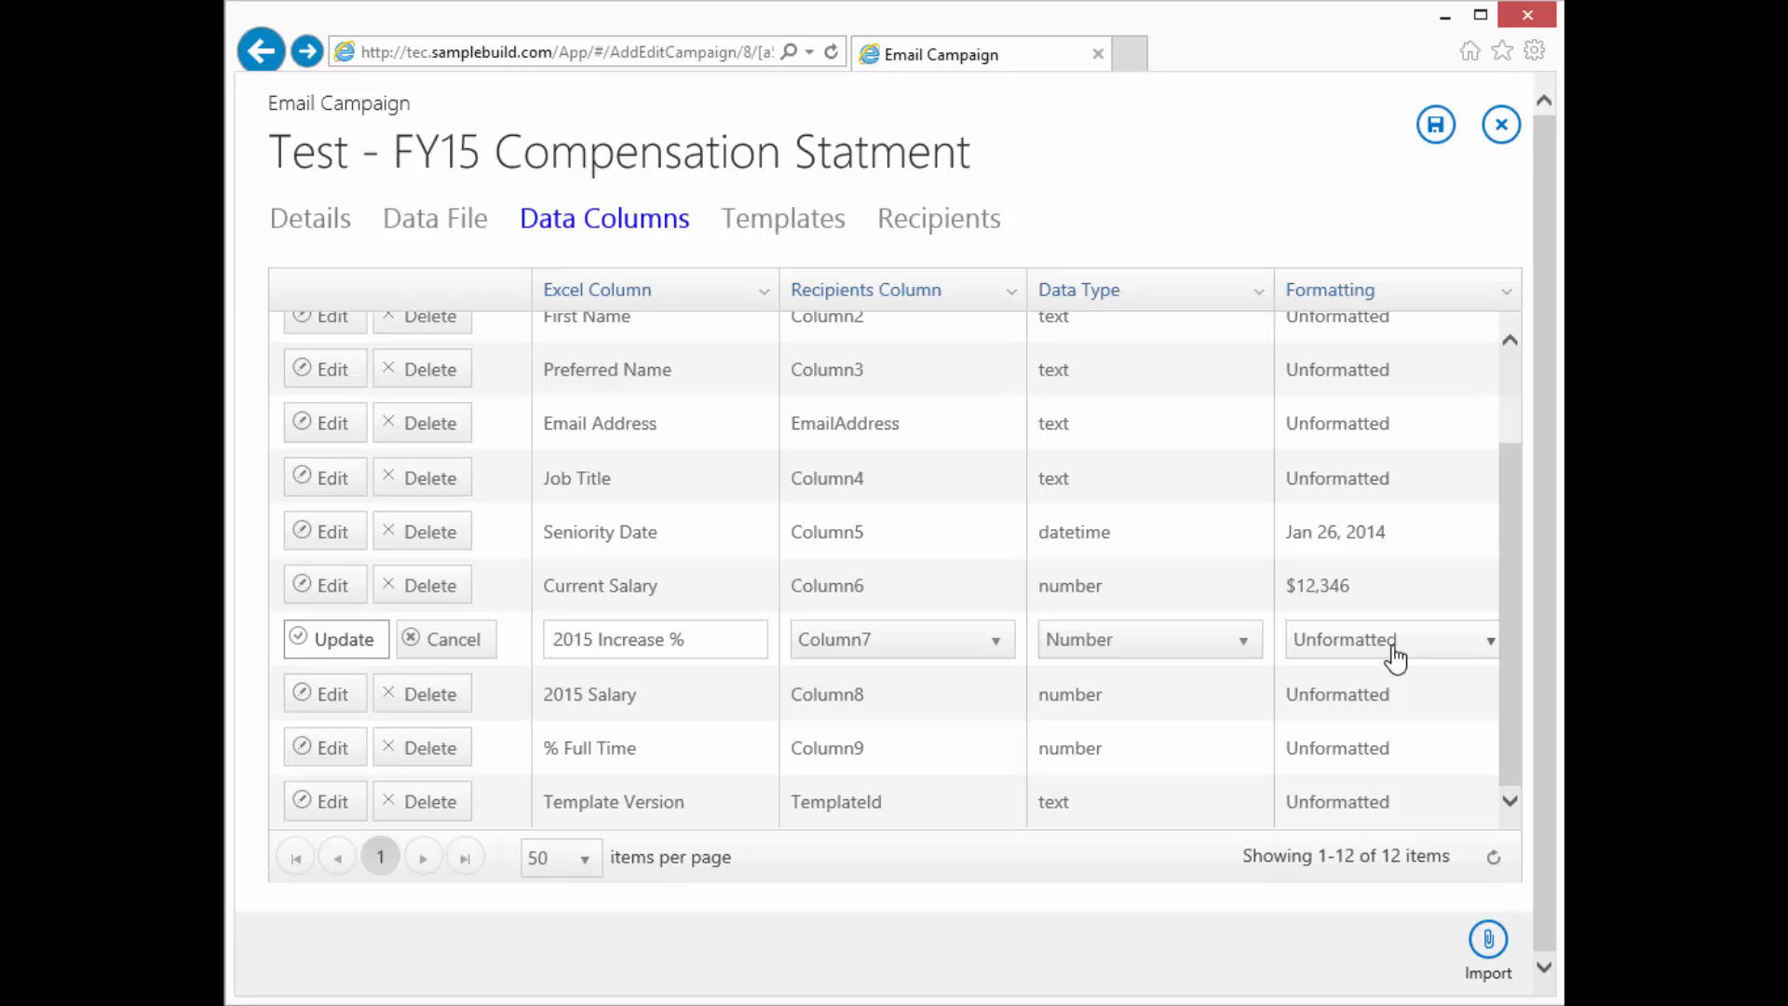
pyautogui.click(1376, 641)
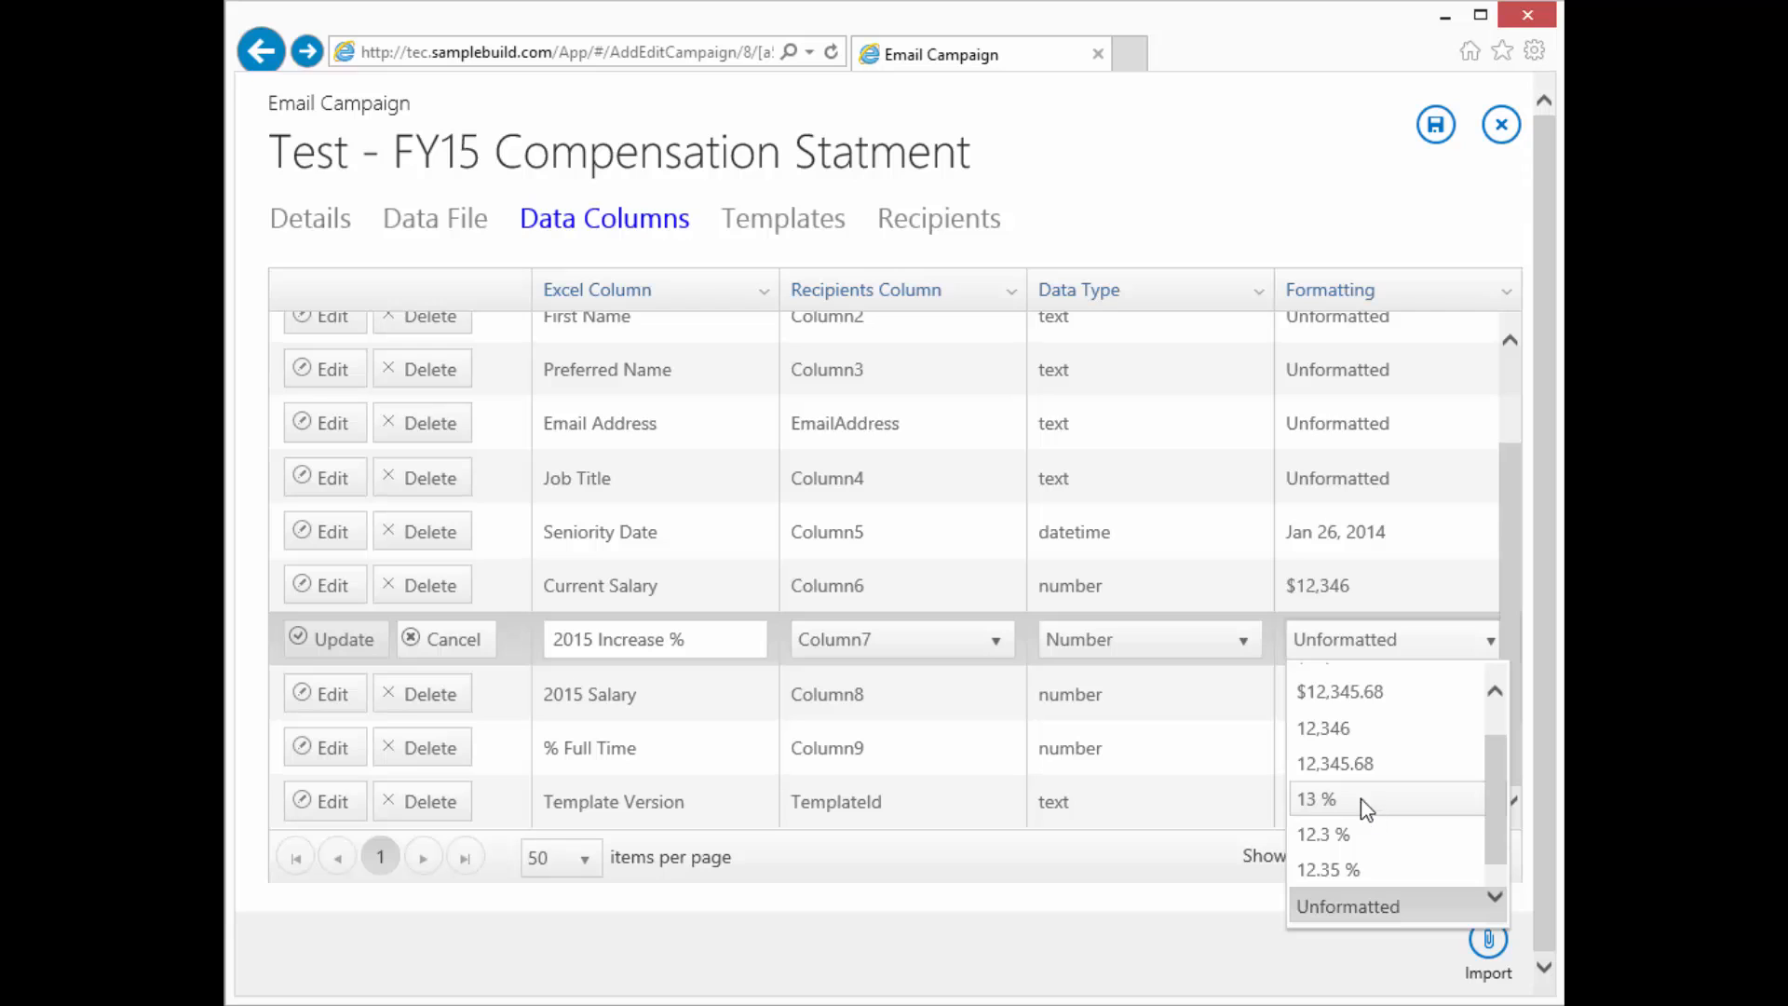
pyautogui.click(1384, 843)
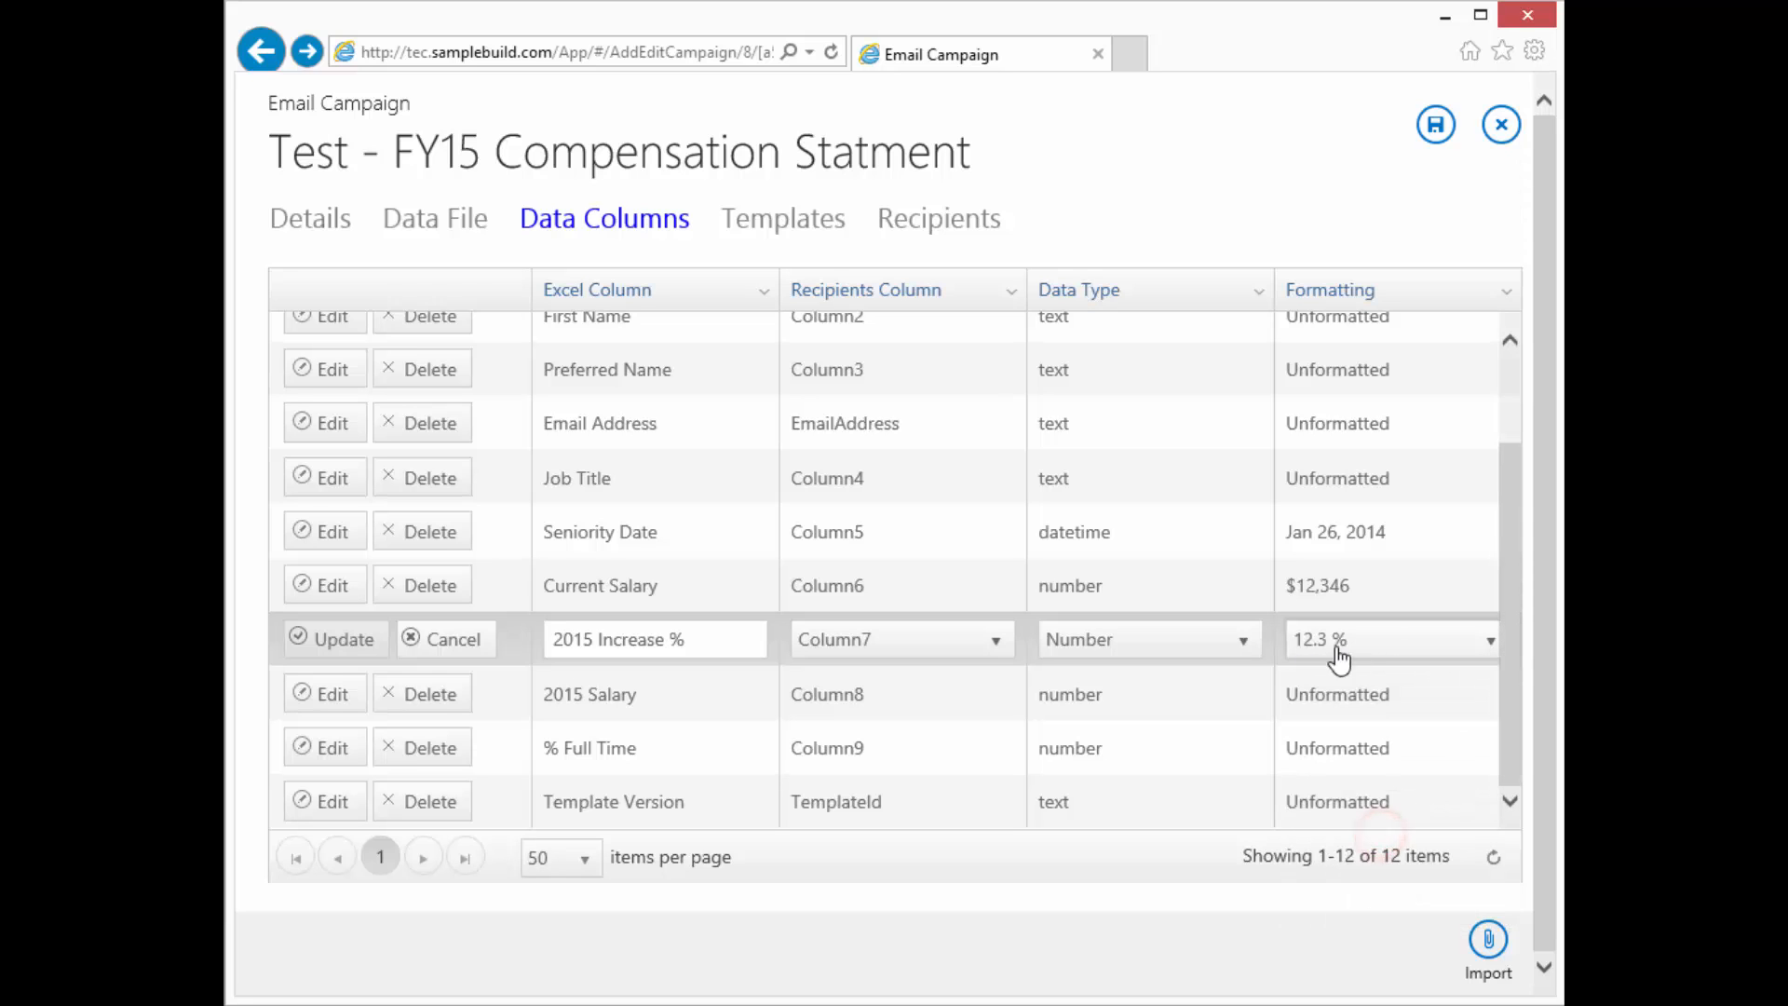
pyautogui.click(347, 639)
# Set the 2015 Salary row's formatting to the "$12,345.68" currency format and save the row
pyautogui.click(336, 697)
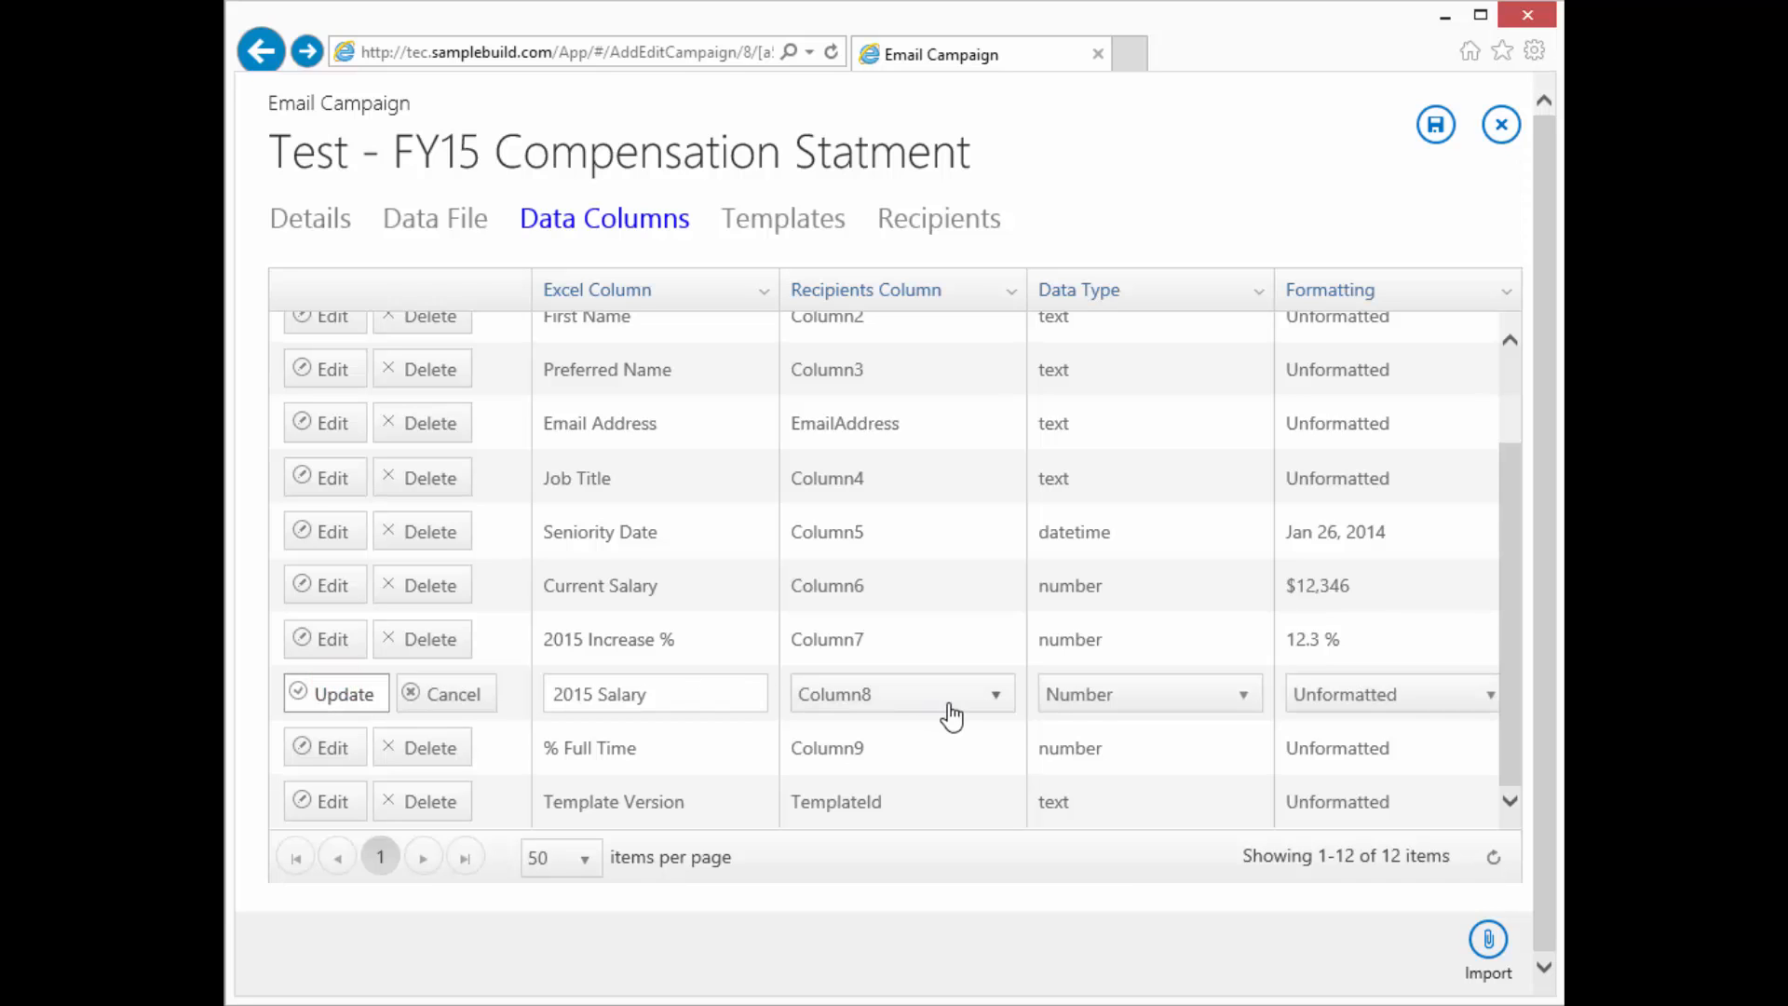
pyautogui.click(1369, 694)
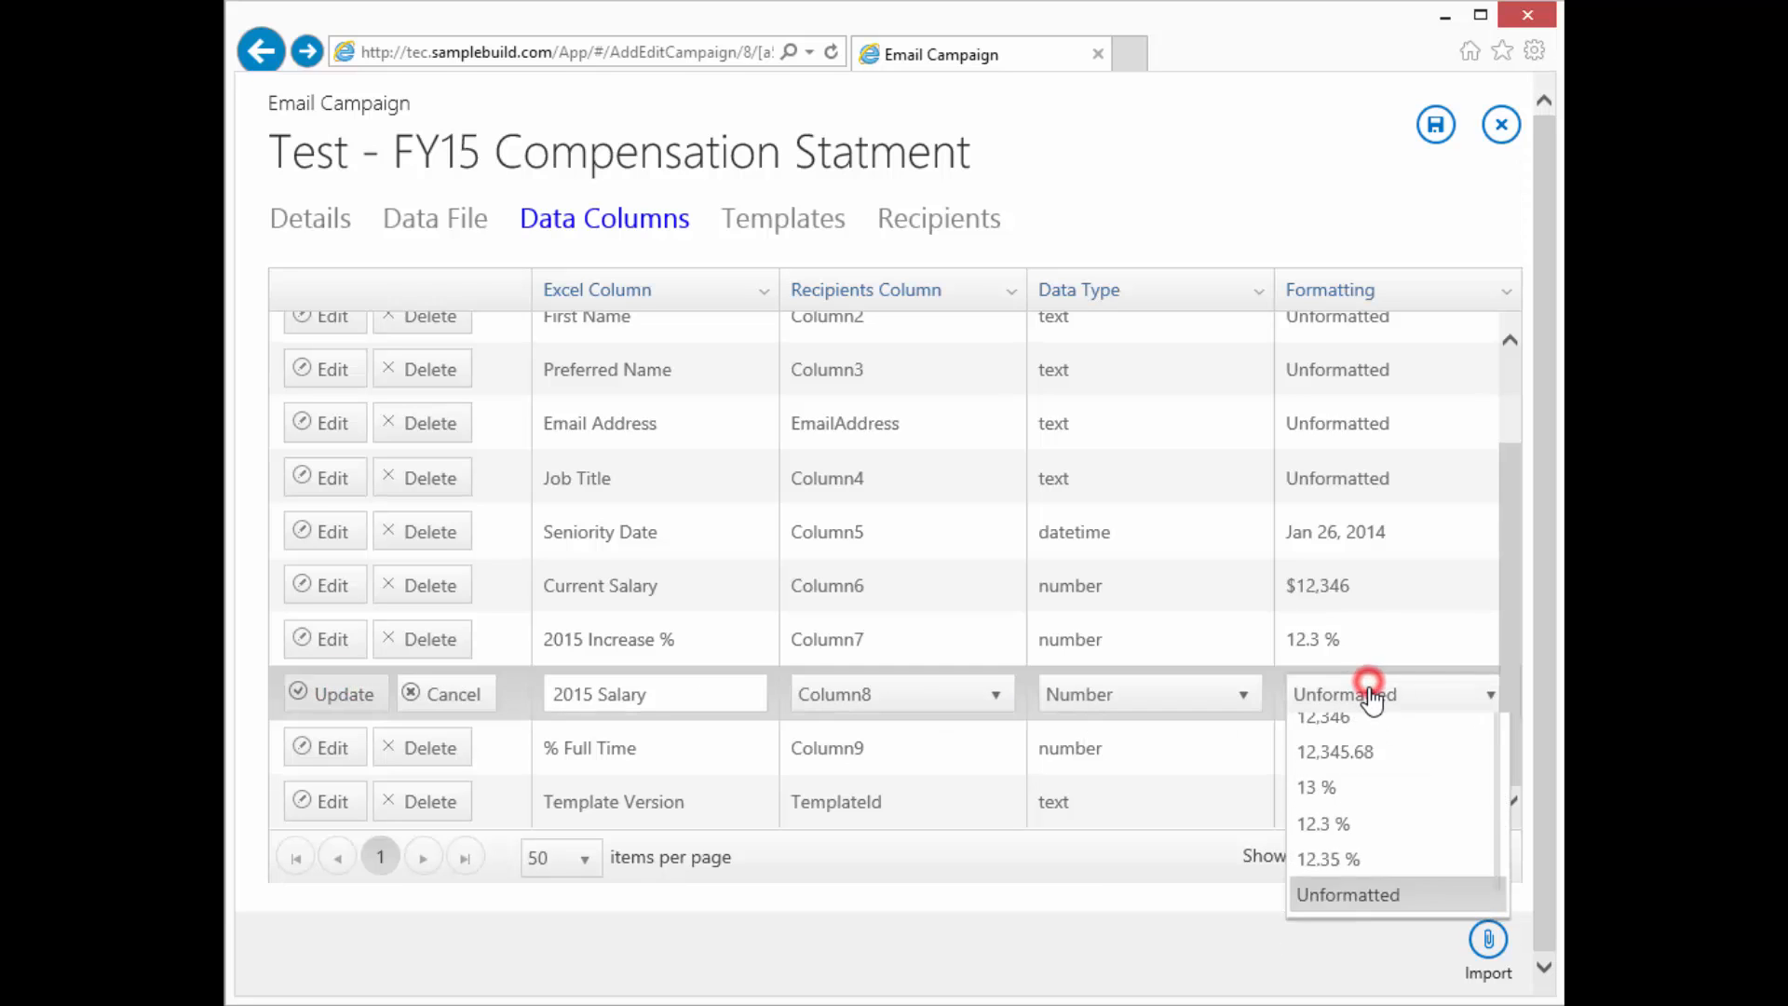
pyautogui.click(1402, 751)
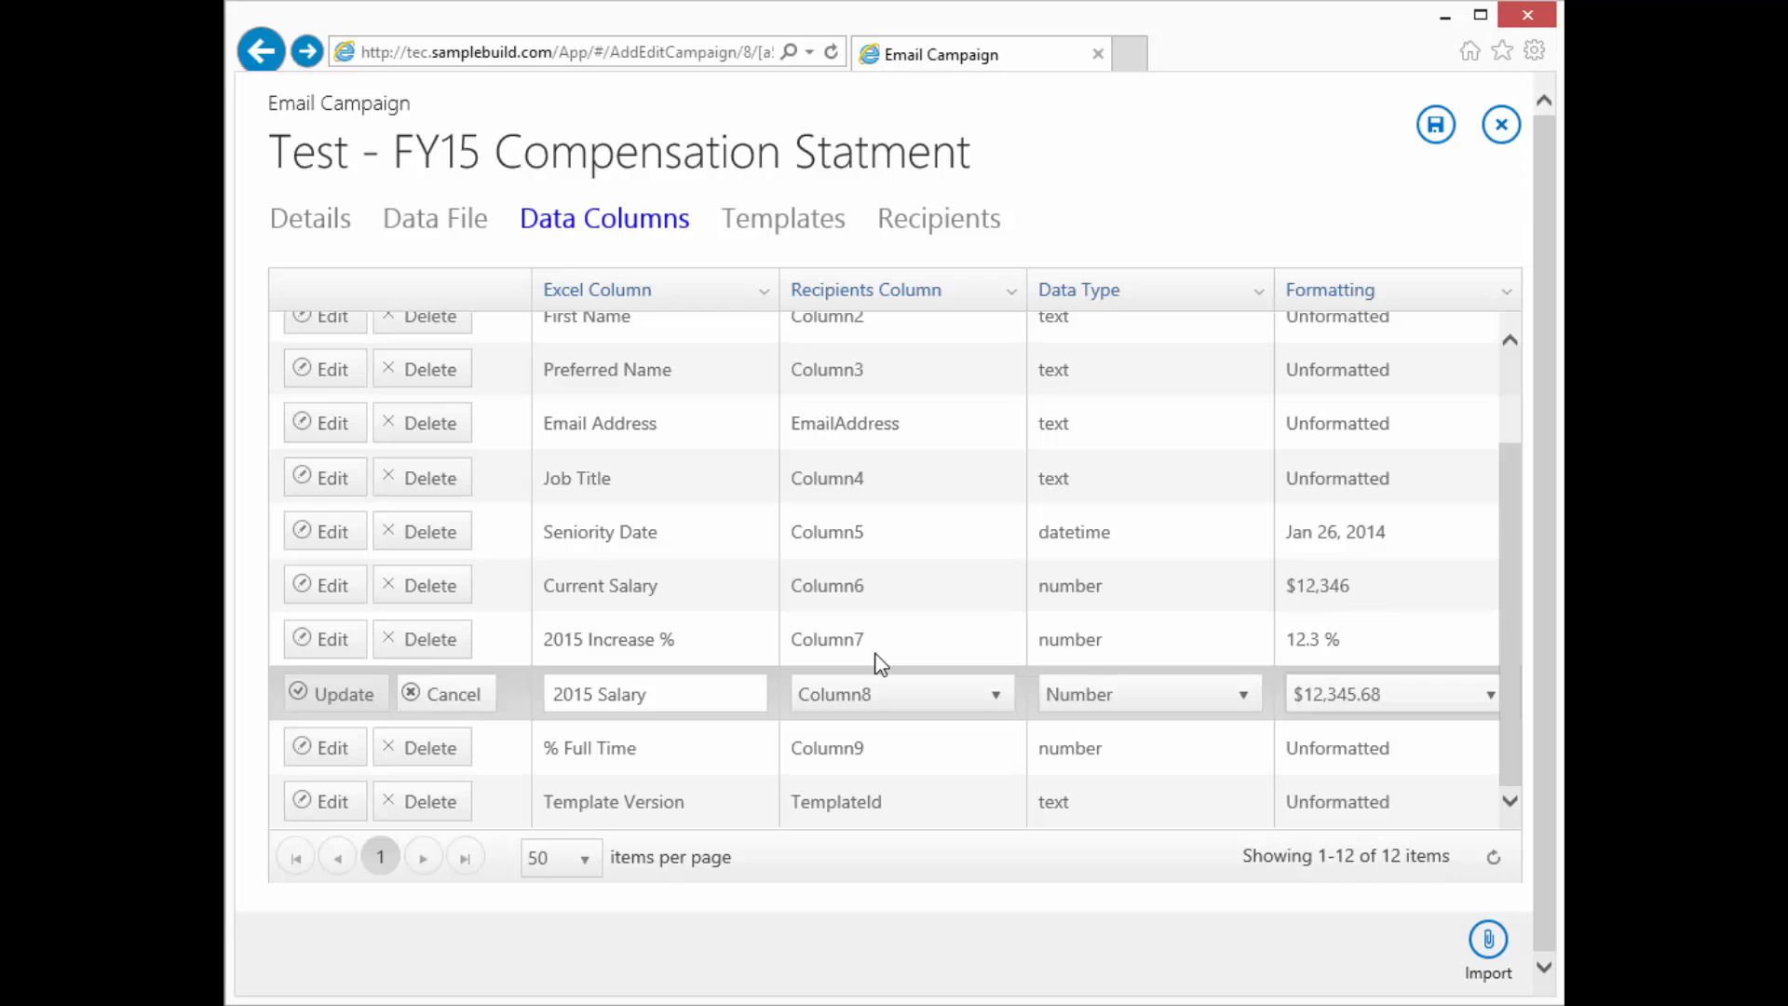
pyautogui.click(341, 694)
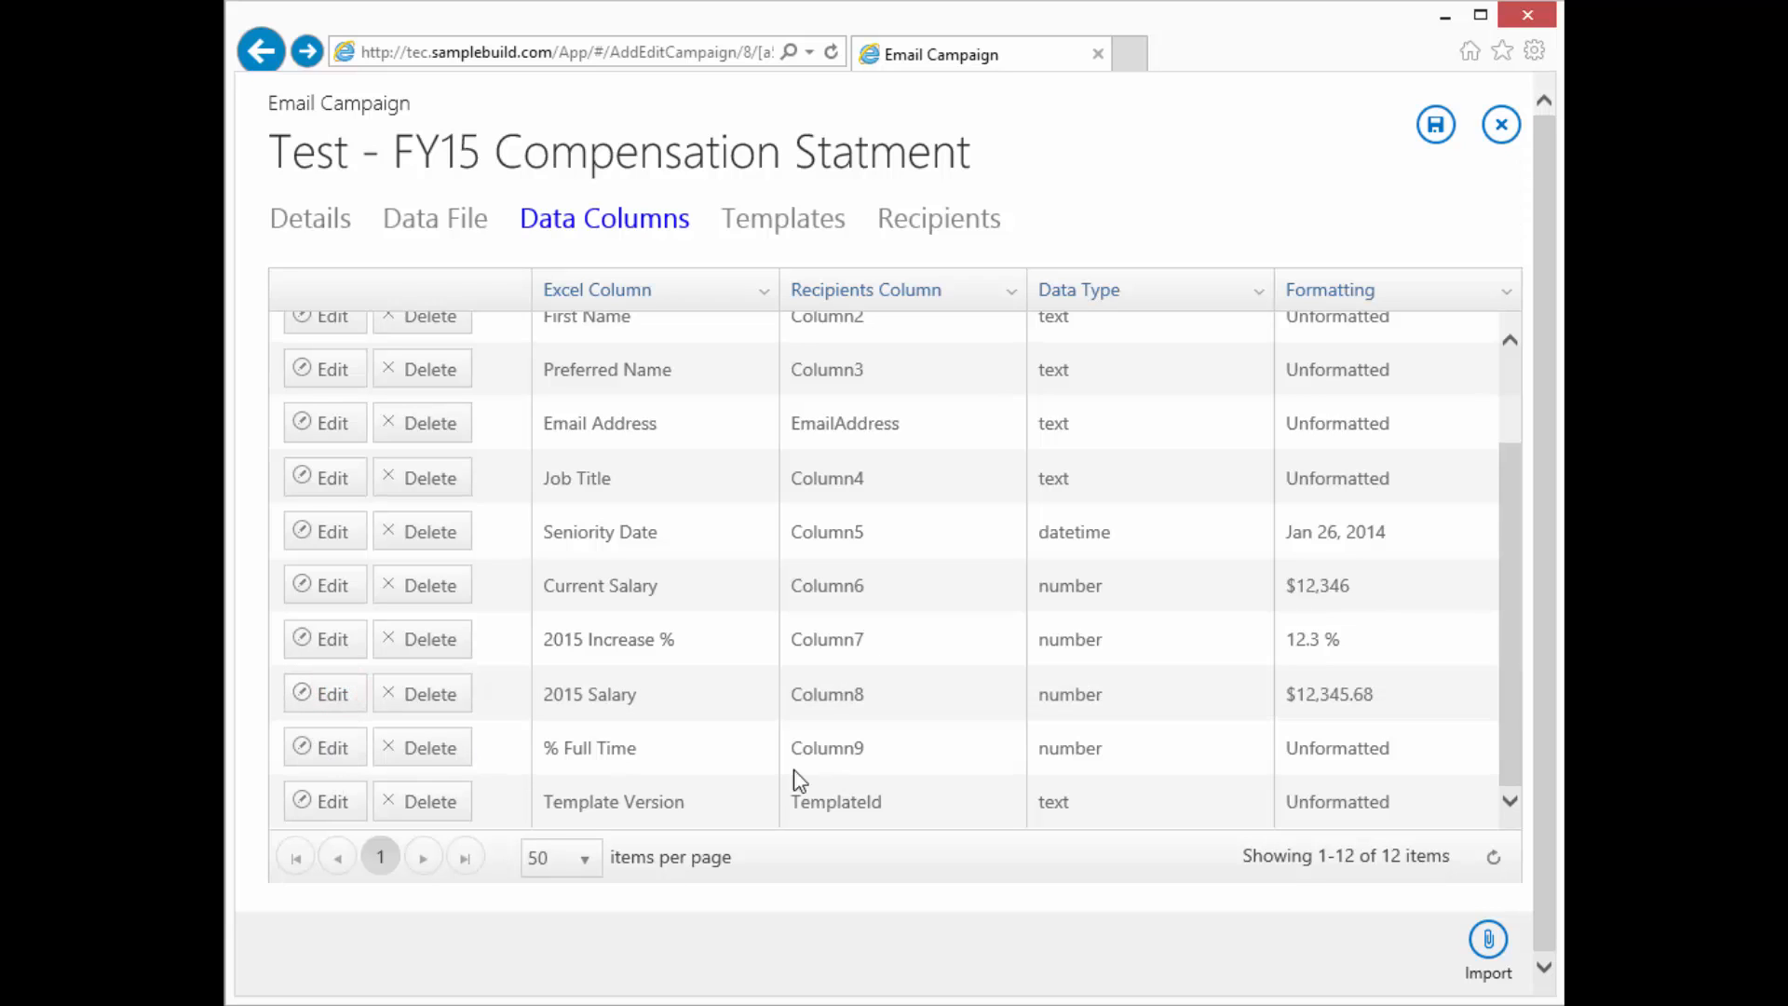
# Set the % Full Time row's formatting to the "13 %" percentage format and save the row
pyautogui.click(706, 745)
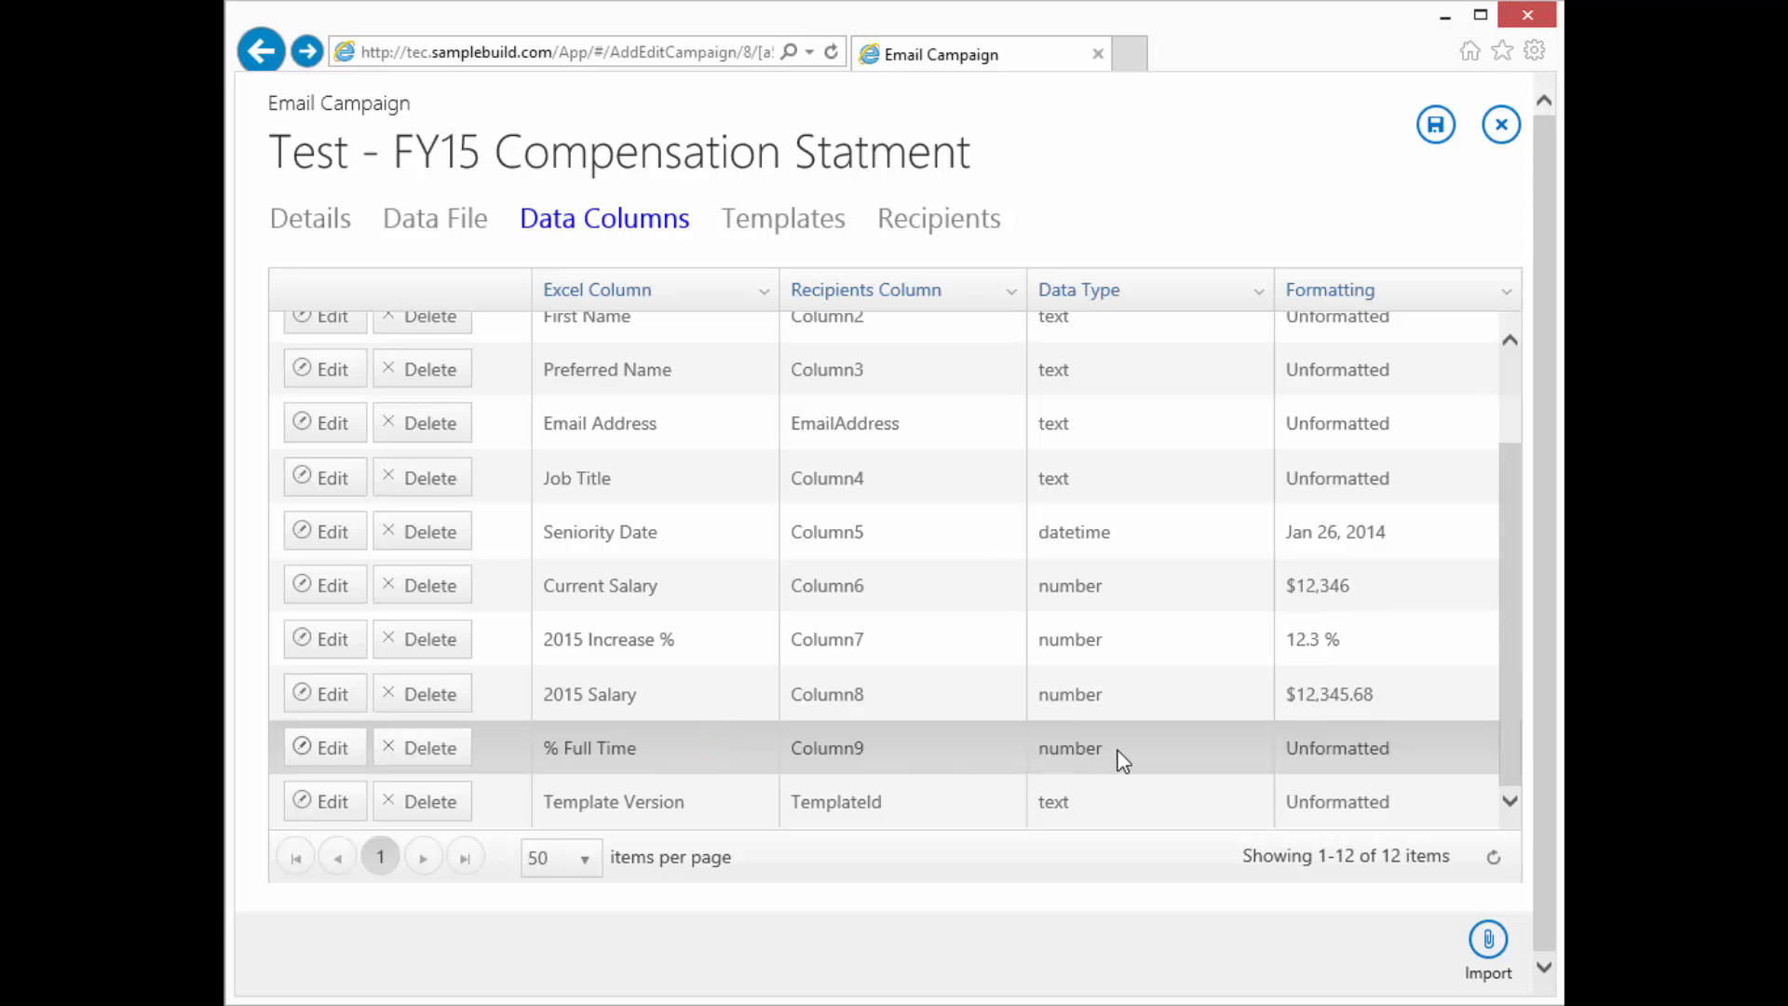
pyautogui.click(344, 745)
pyautogui.click(1359, 747)
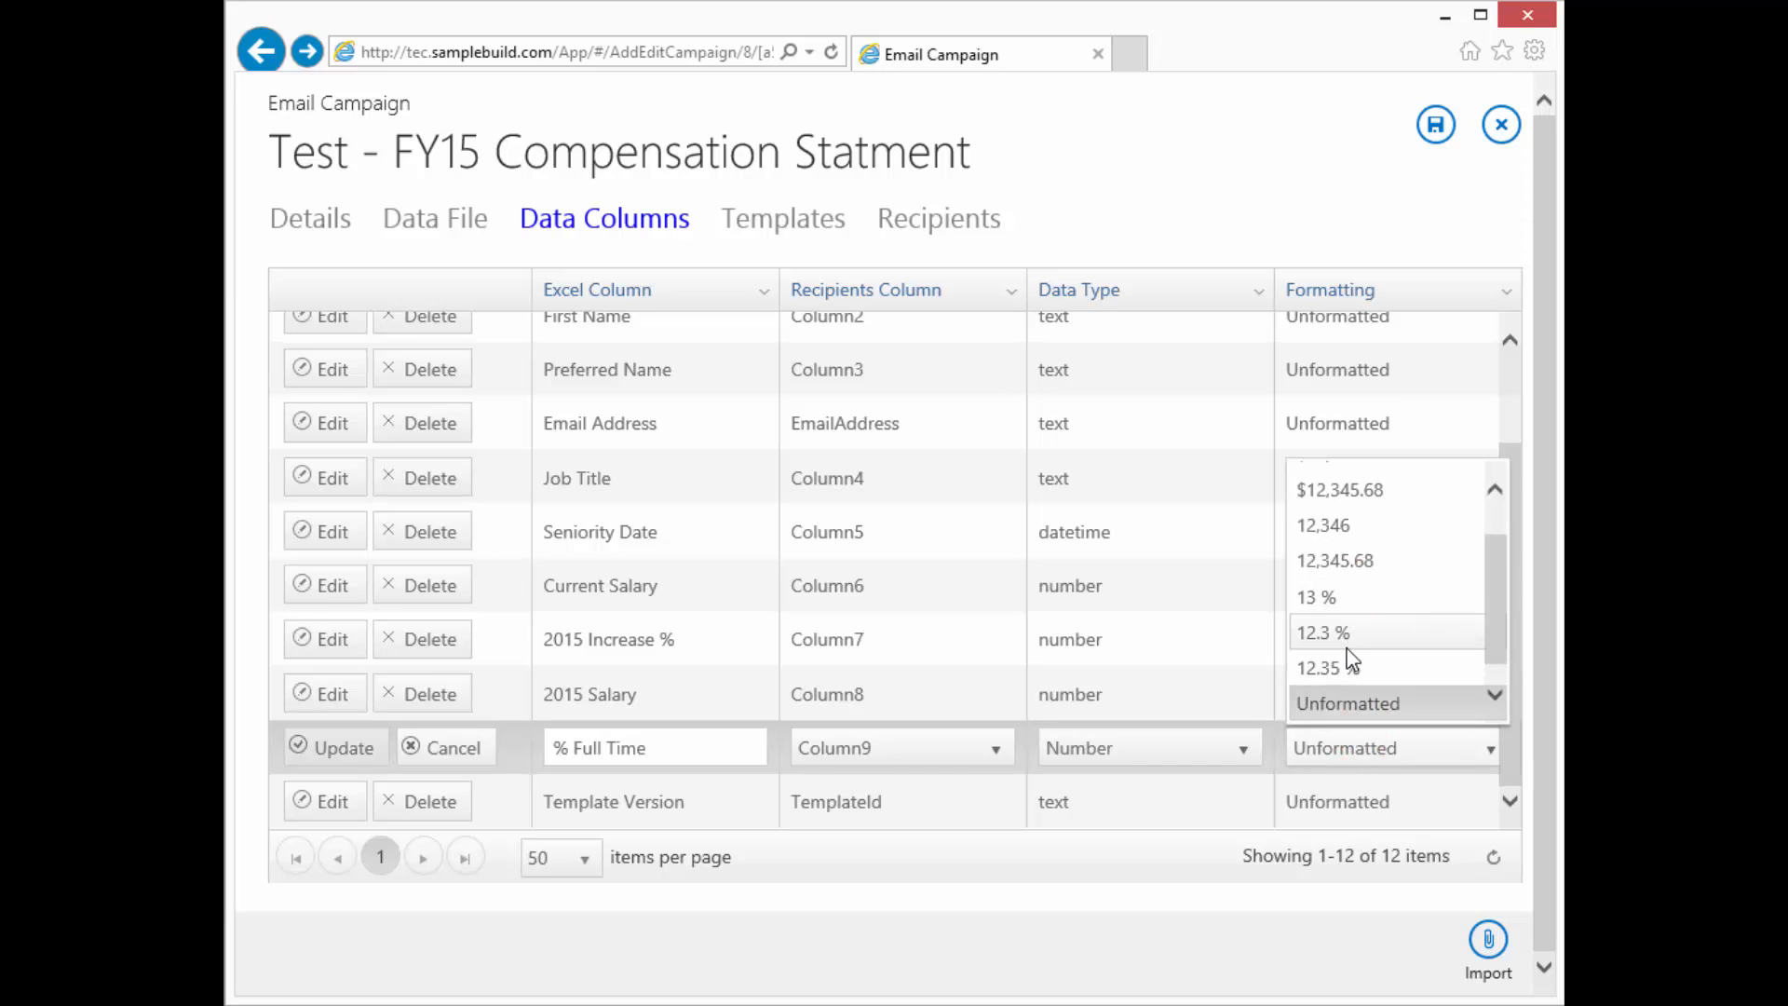
pyautogui.click(1385, 594)
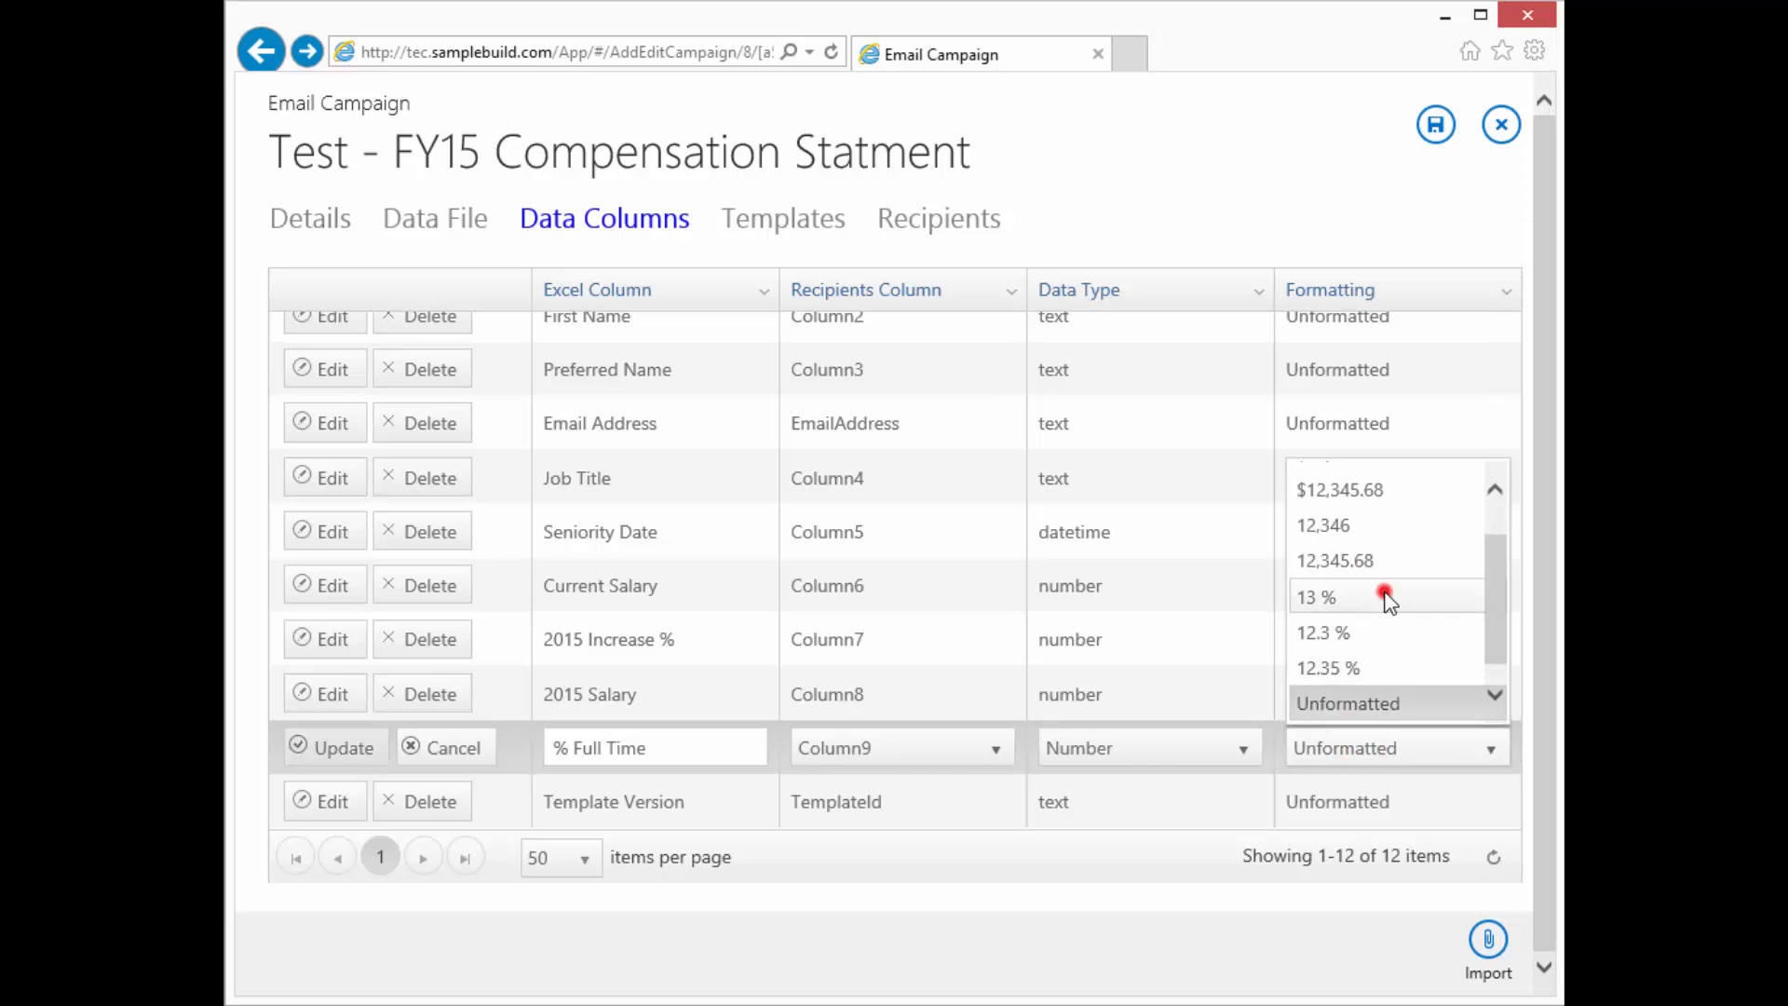
pyautogui.click(340, 748)
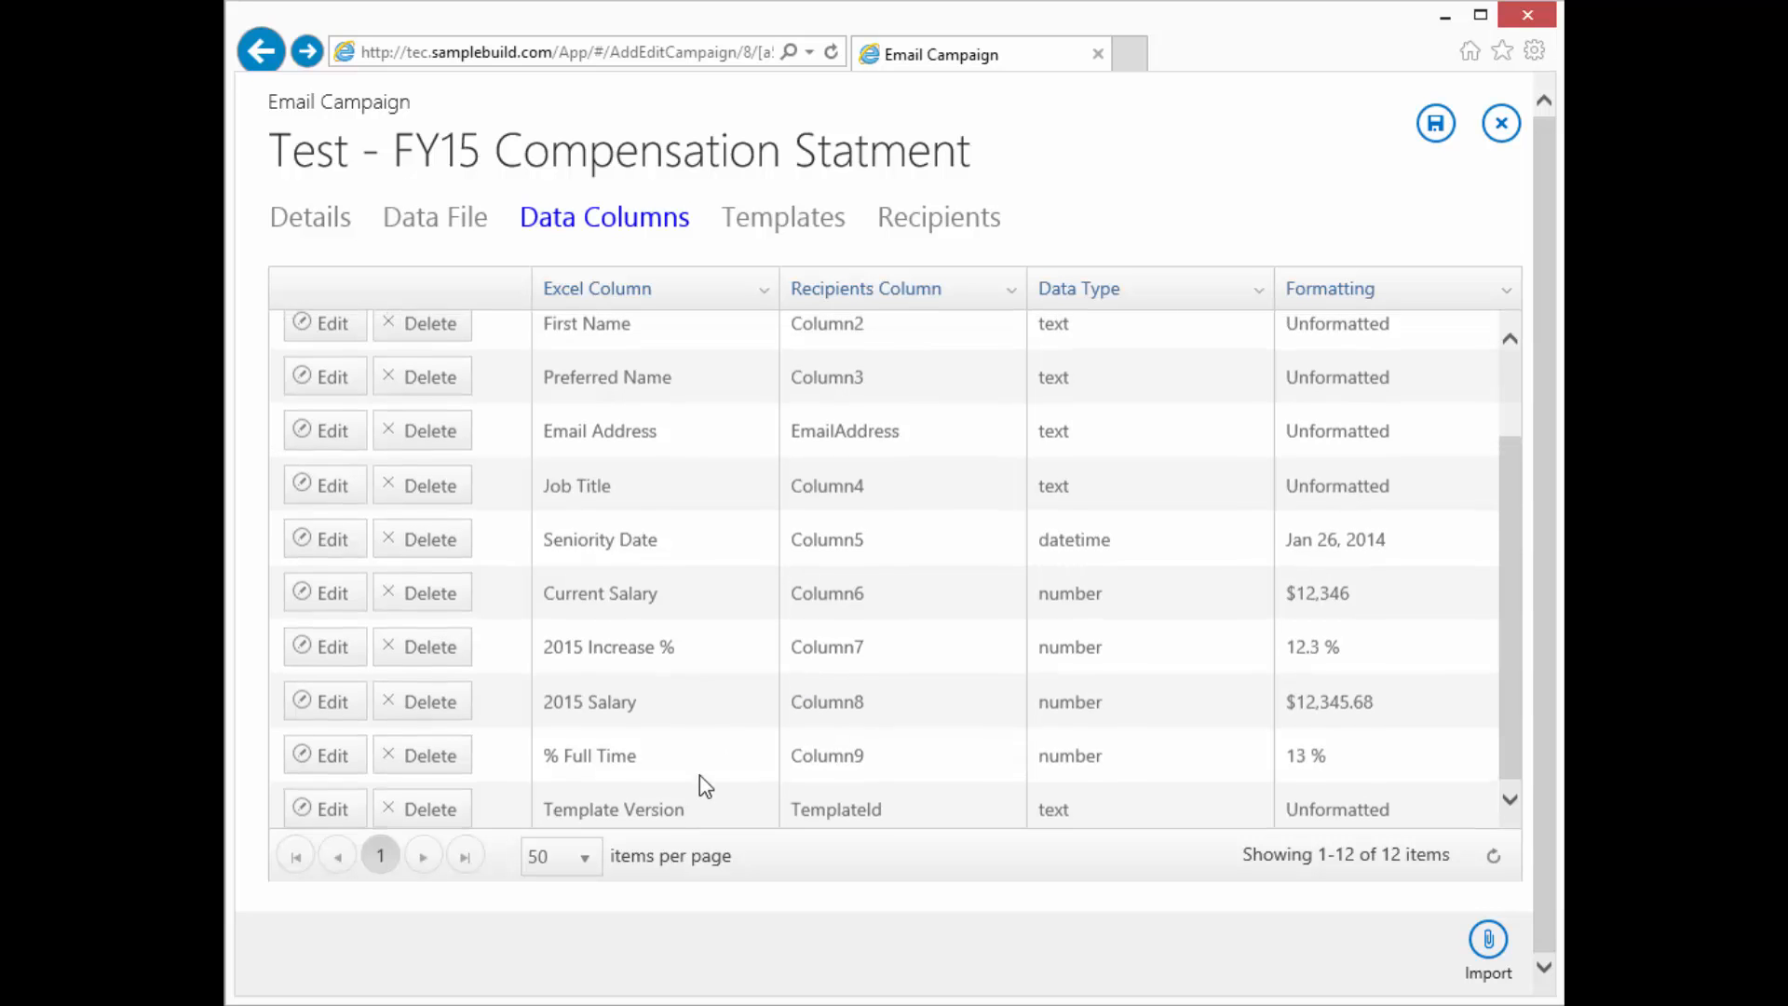
# Review the data column list, going through the Excel column names one by one from Employee Id to Seniority Date
pyautogui.scroll(3, 703, 783)
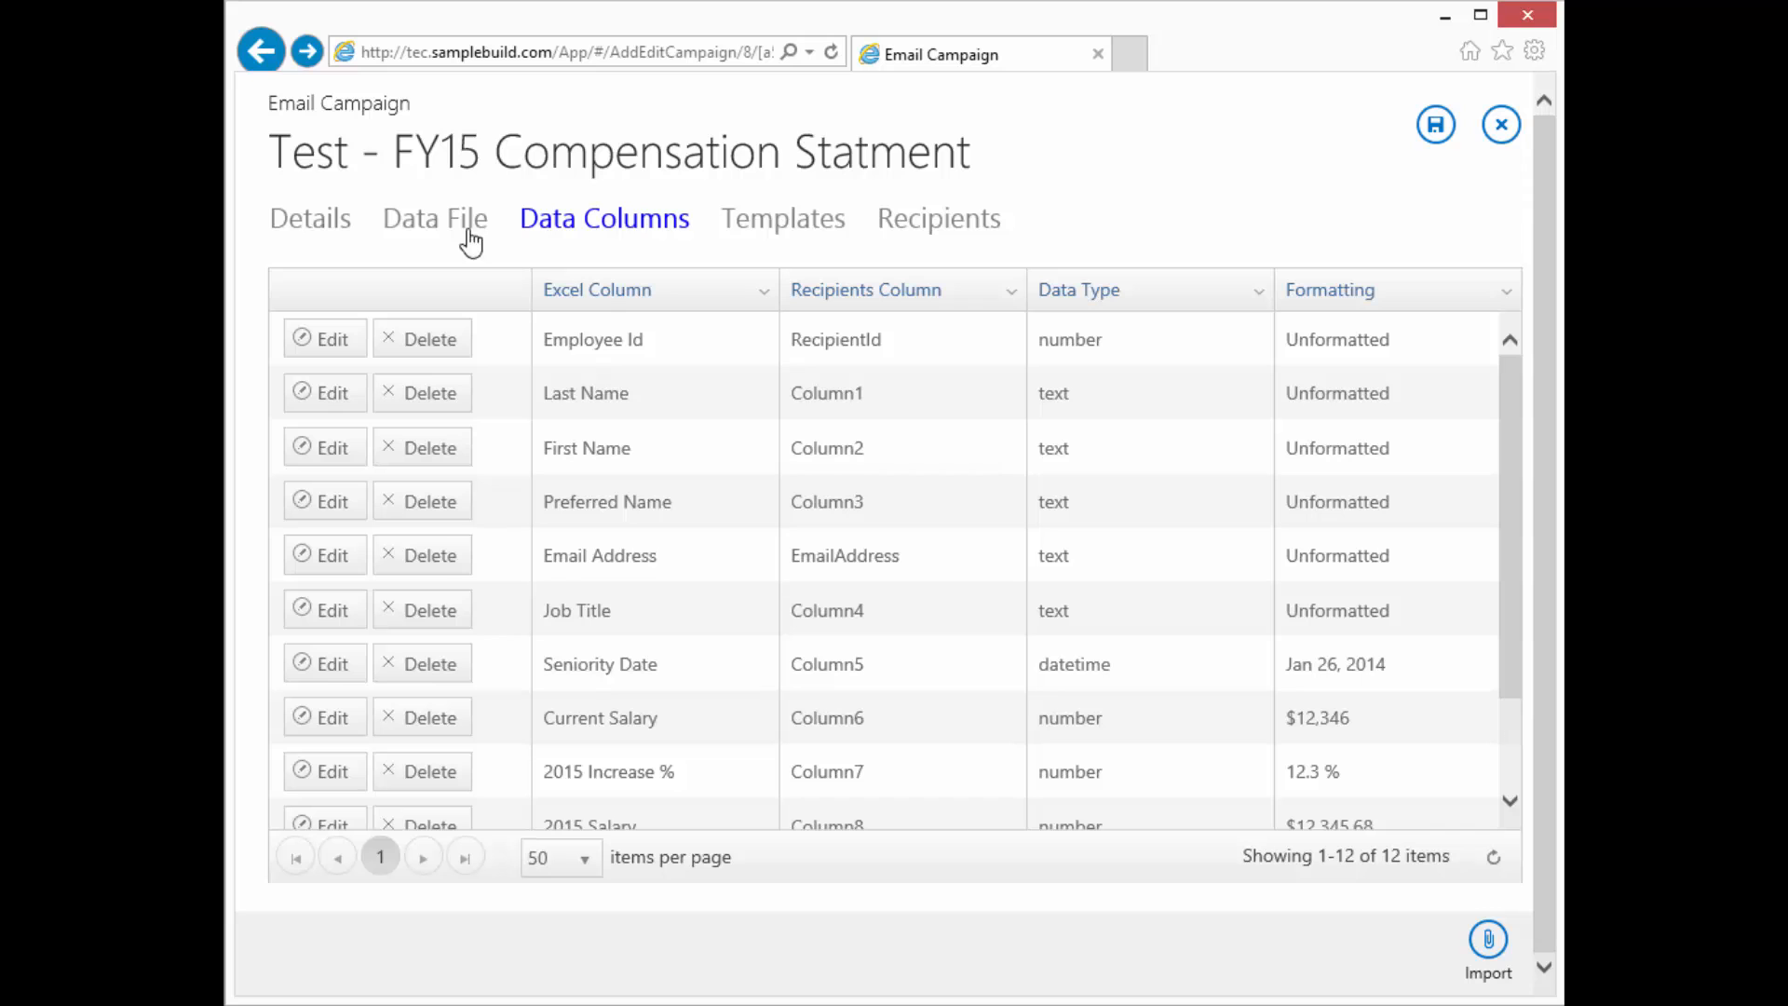
pyautogui.scroll(-1, 1138, 606)
pyautogui.scroll(1, 1138, 606)
pyautogui.moveTo(546, 338); pyautogui.dragTo(644, 338)
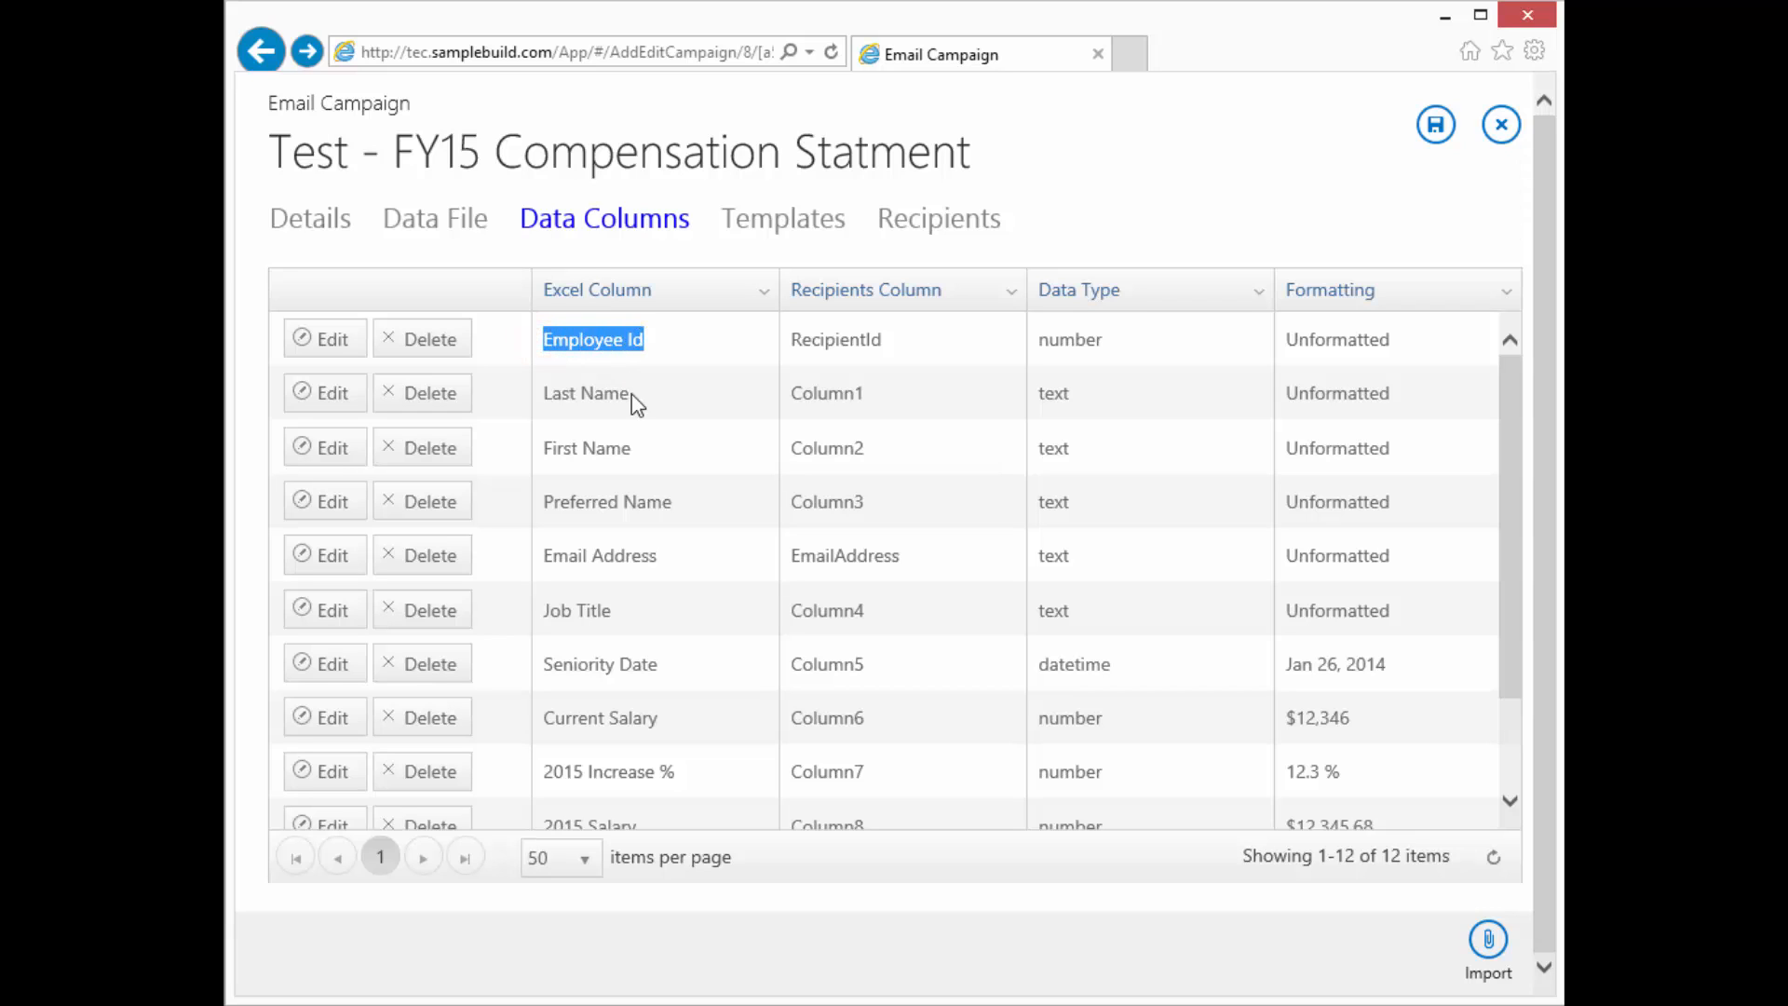
pyautogui.moveTo(544, 394); pyautogui.dragTo(630, 389)
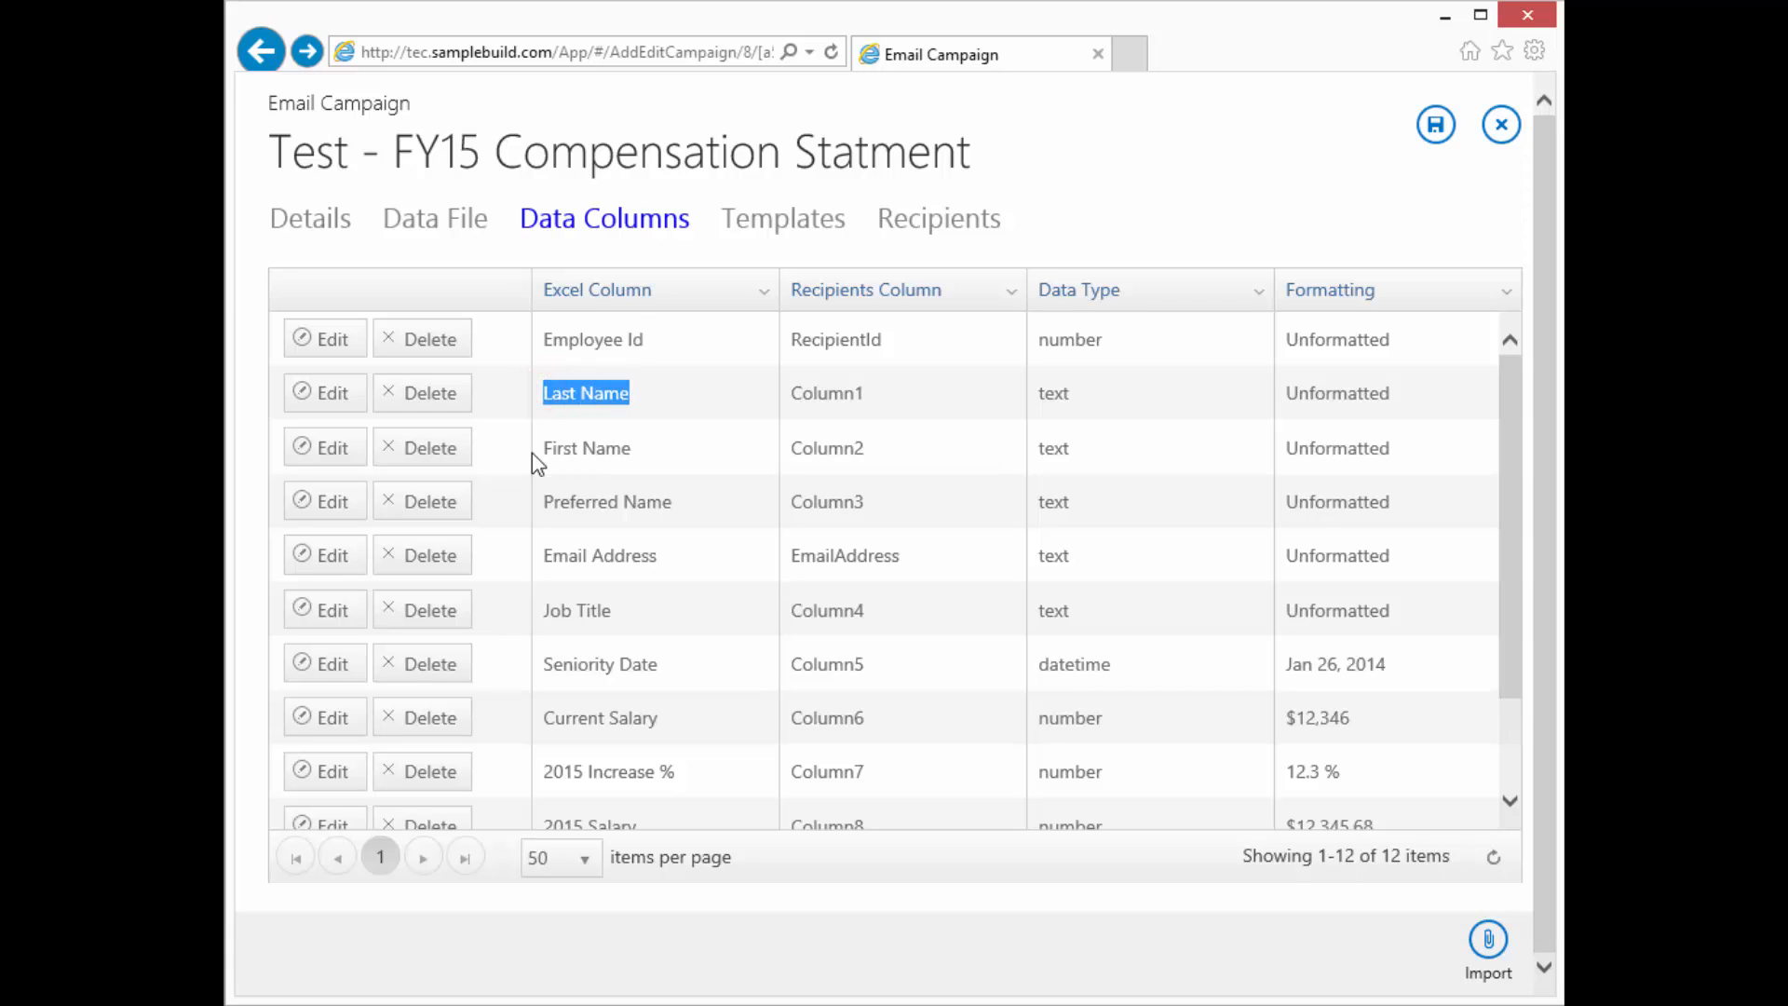
pyautogui.moveTo(544, 449); pyautogui.dragTo(631, 449)
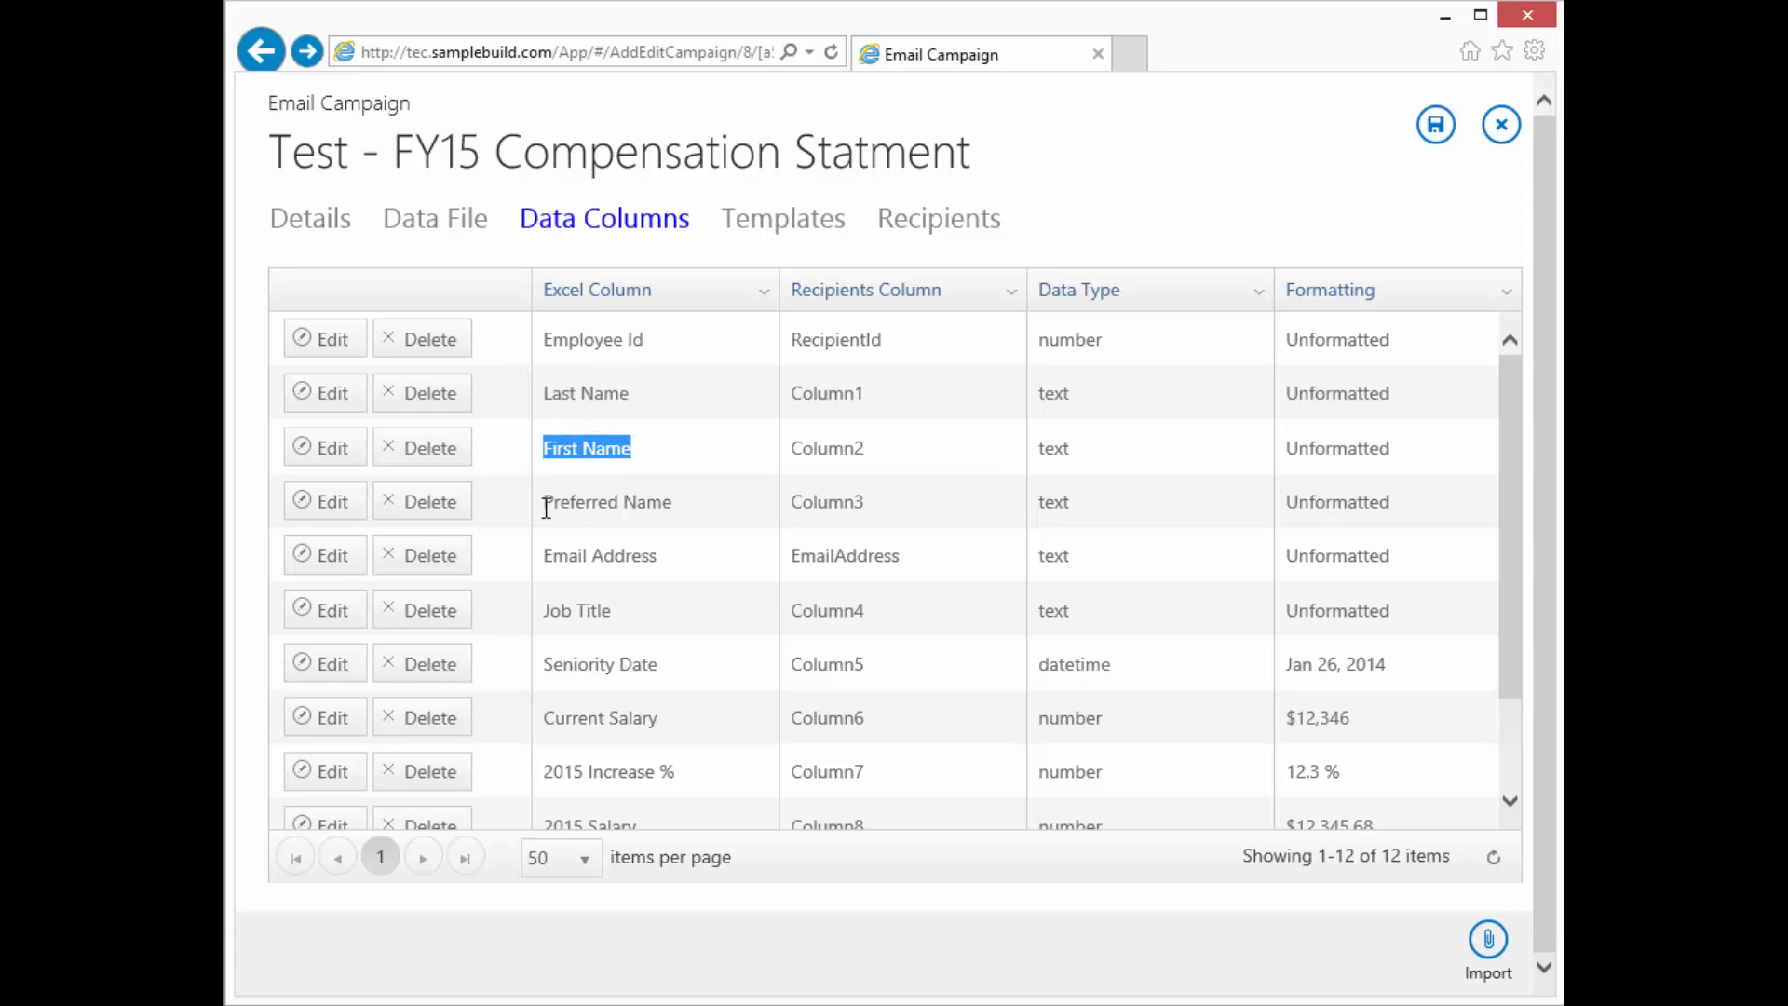
pyautogui.moveTo(544, 503); pyautogui.dragTo(676, 503)
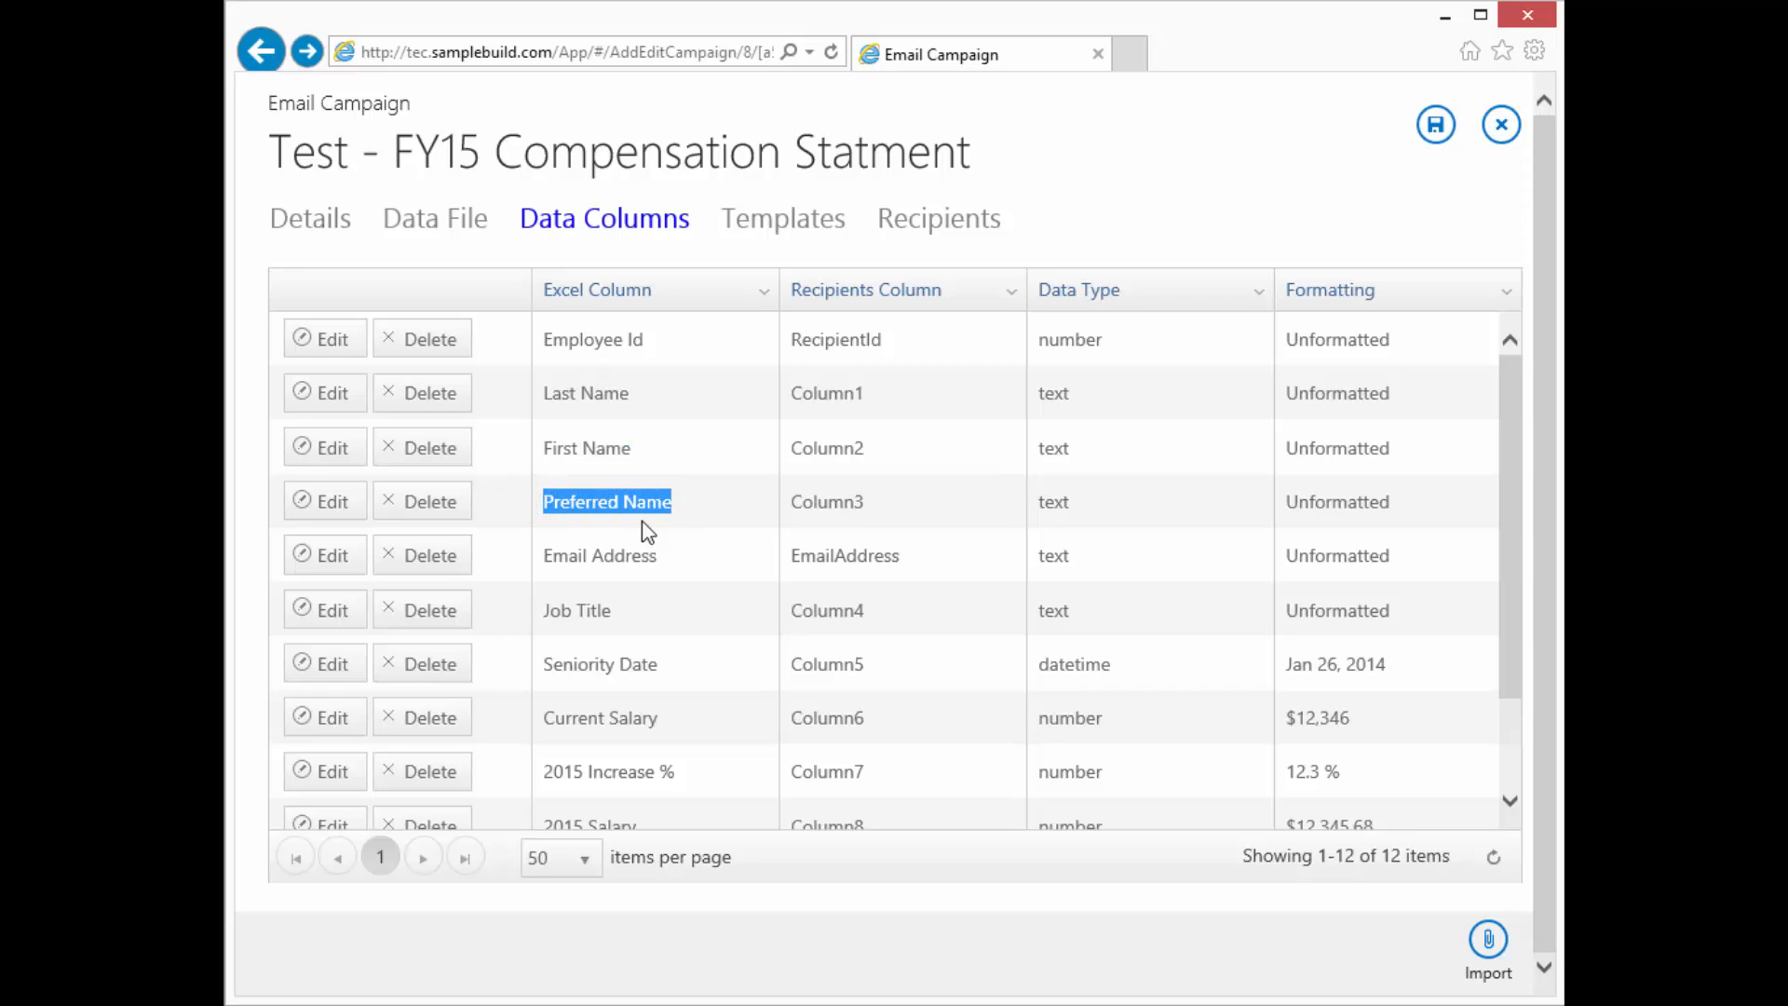
pyautogui.moveTo(550, 556); pyautogui.dragTo(655, 555)
pyautogui.moveTo(540, 611); pyautogui.dragTo(617, 610)
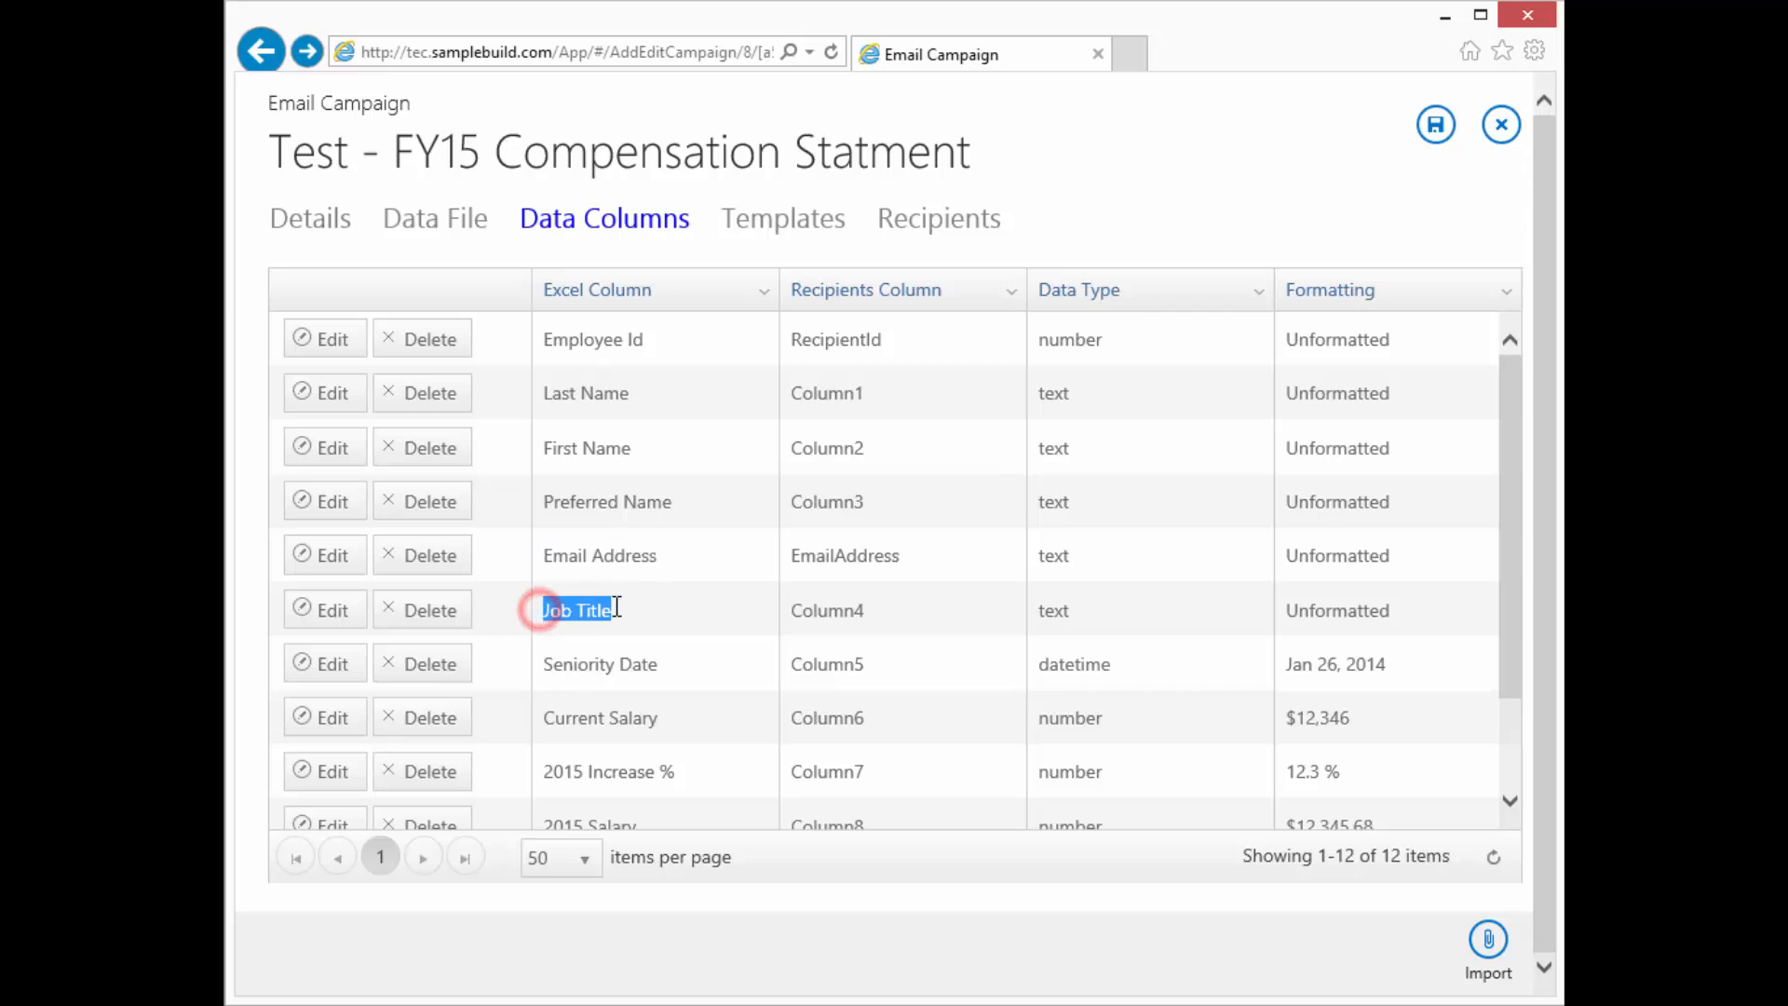
pyautogui.moveTo(543, 667); pyautogui.dragTo(658, 667)
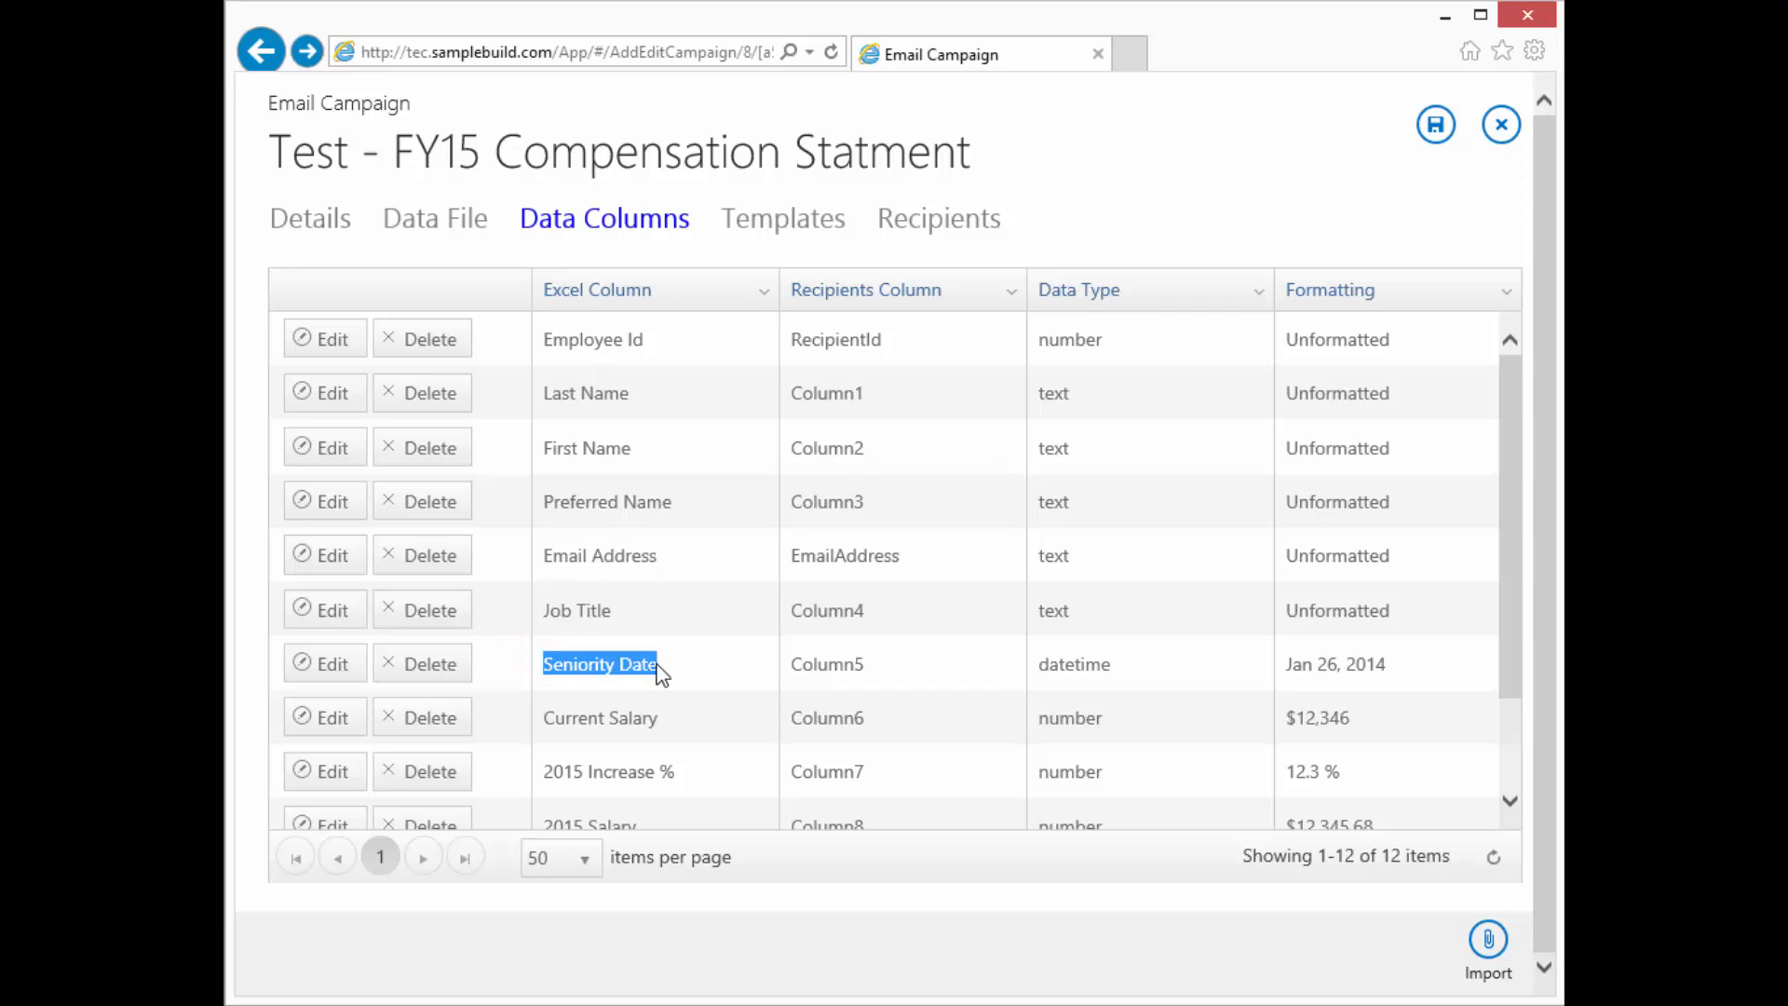
pyautogui.click(794, 941)
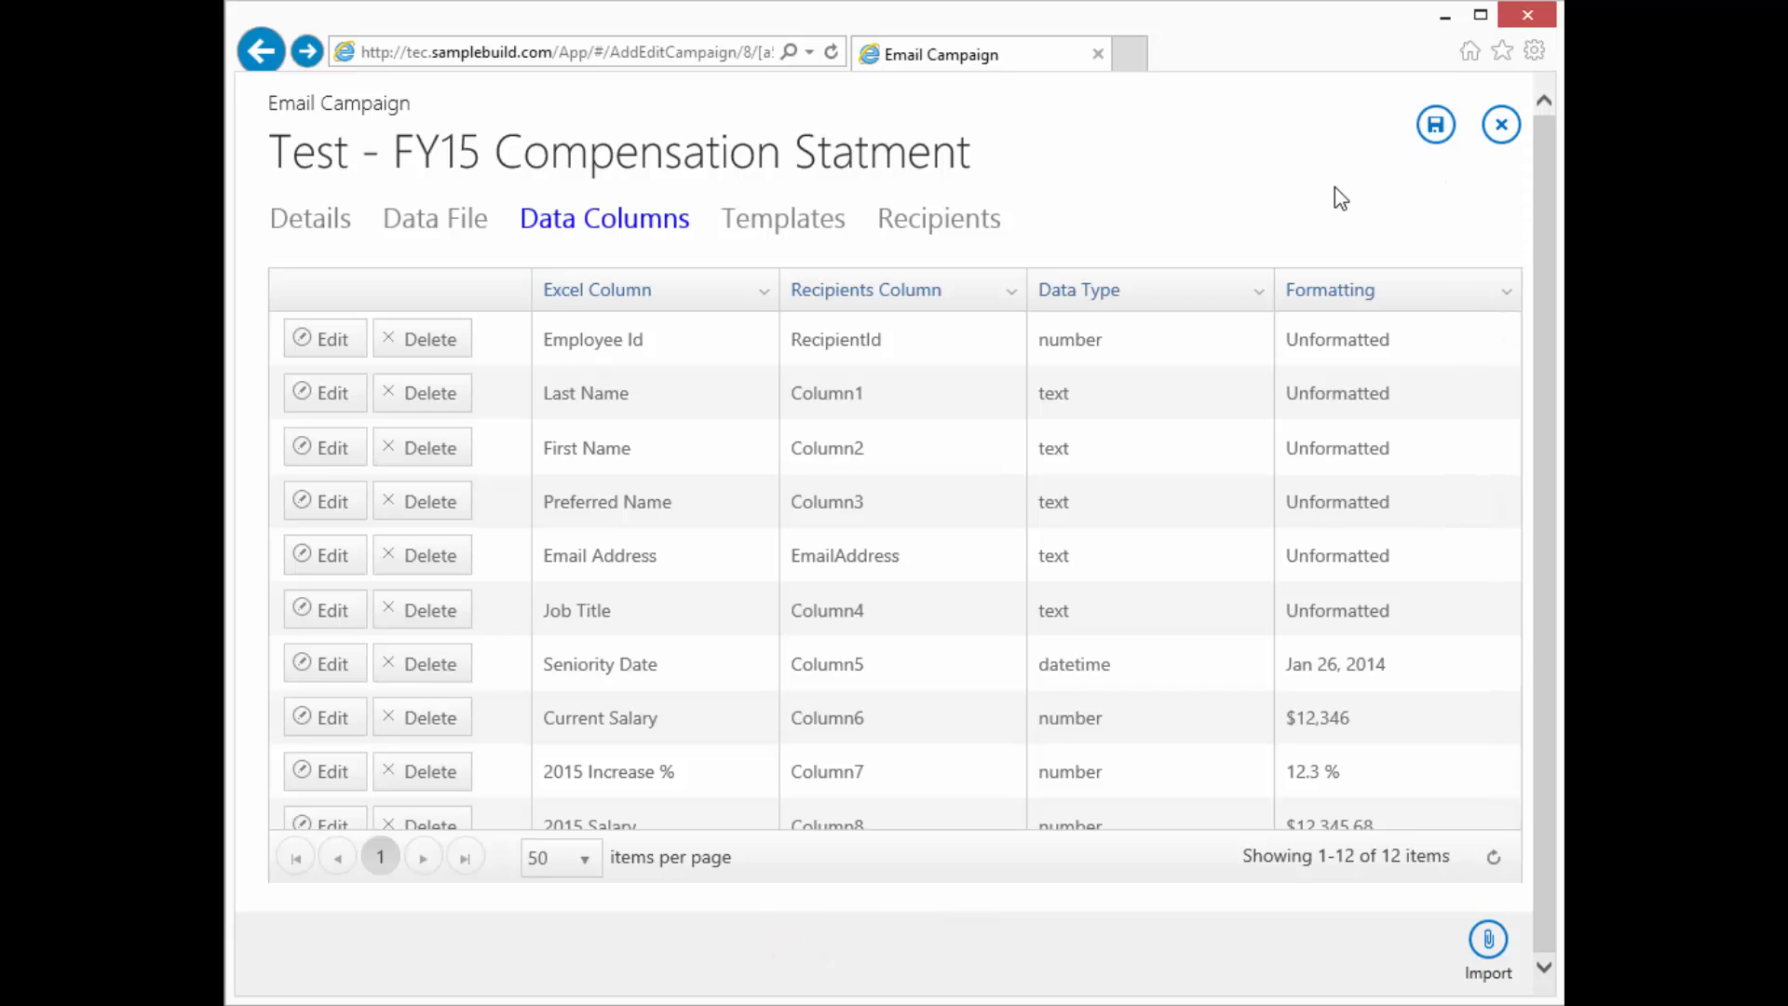
# Save the Test - FY15 Compensation Statment campaign and log out of the application
pyautogui.click(1436, 127)
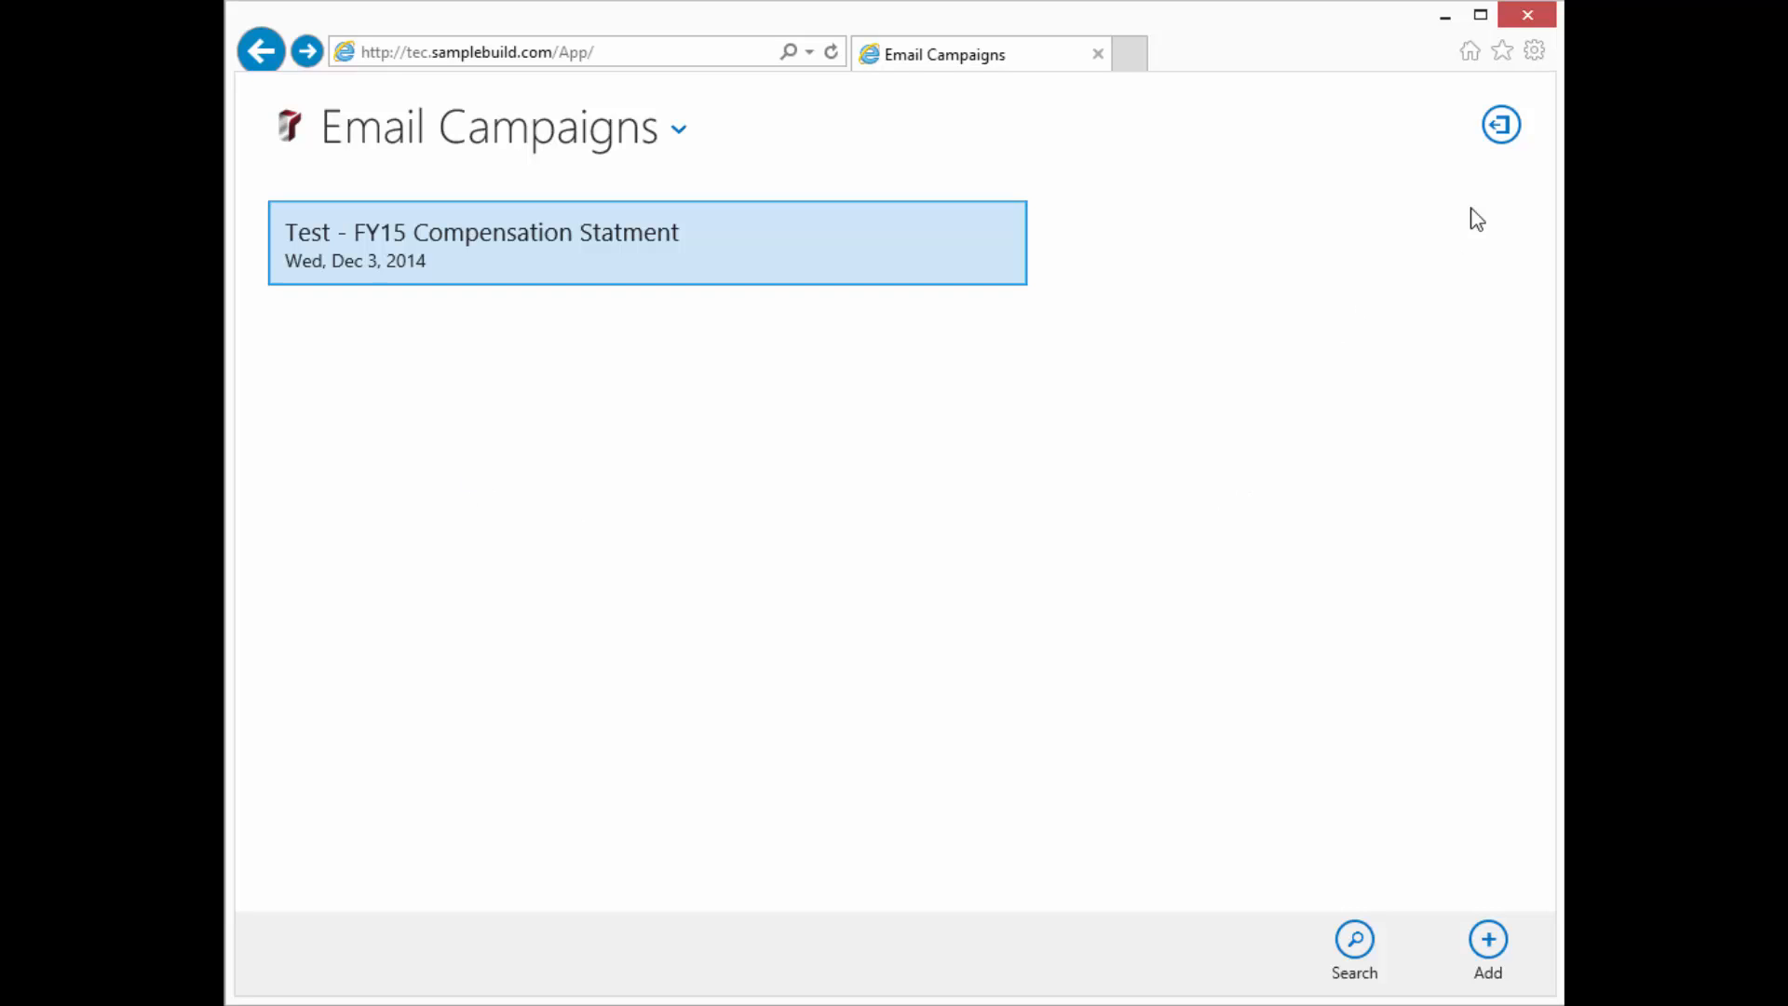
pyautogui.click(1502, 126)
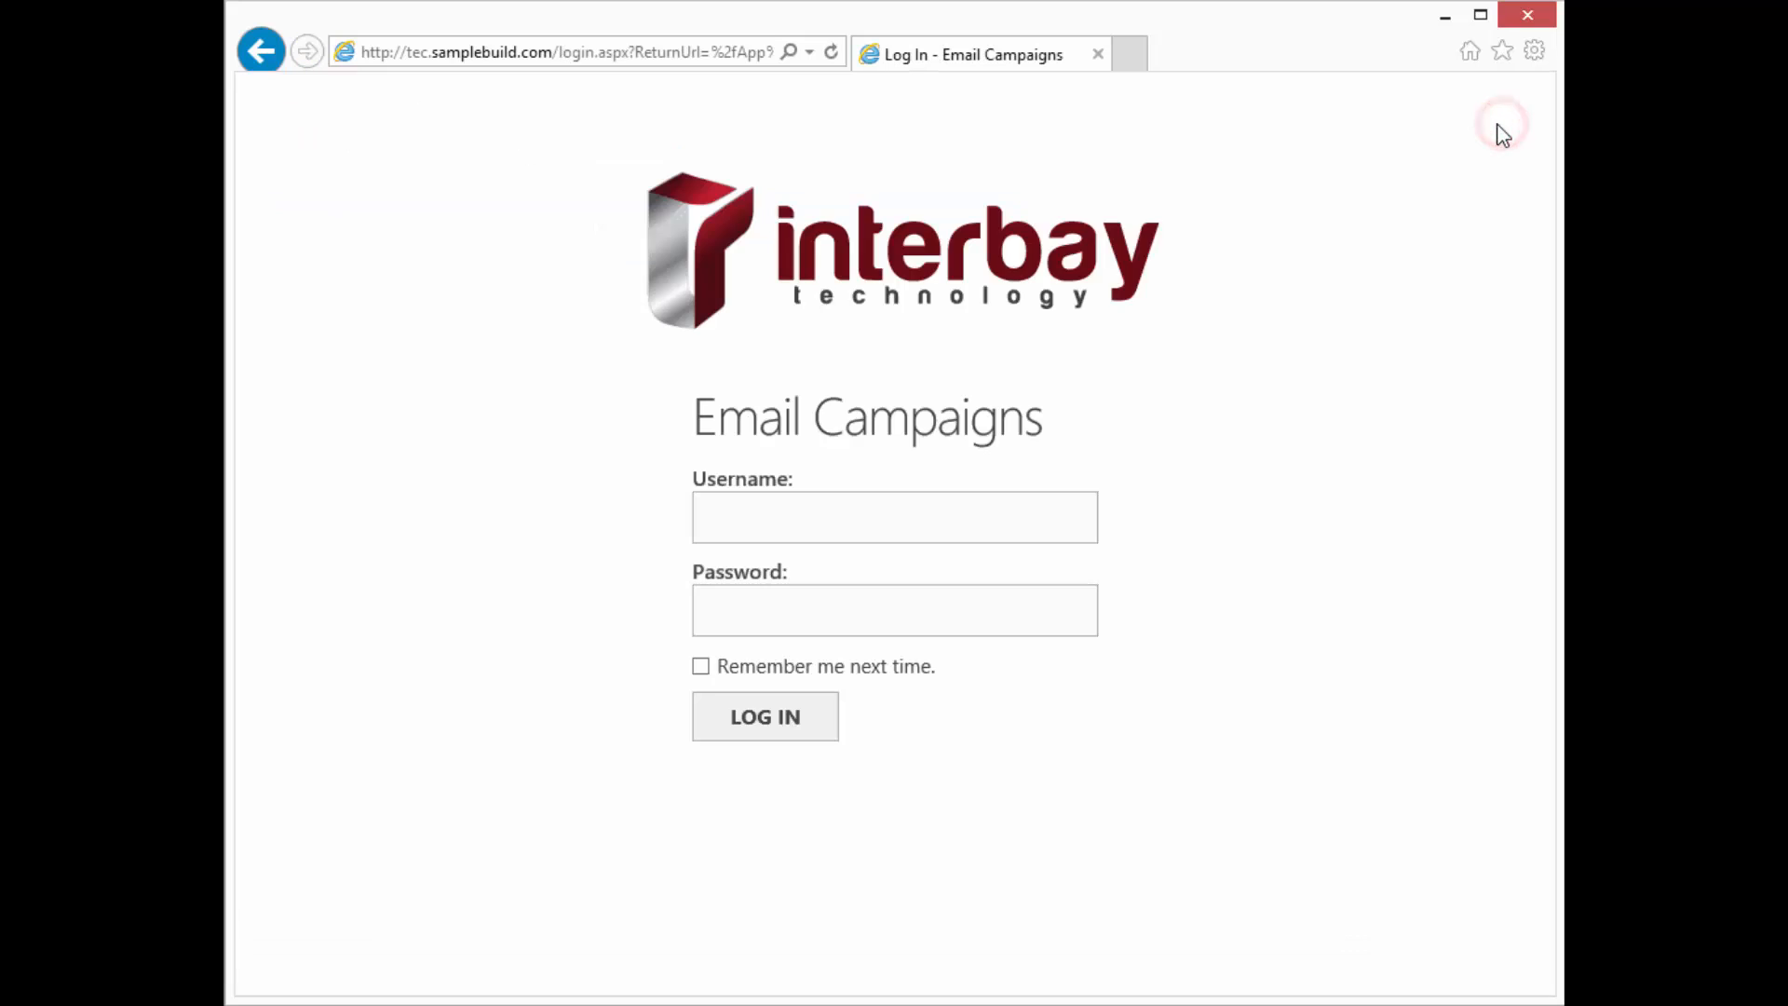